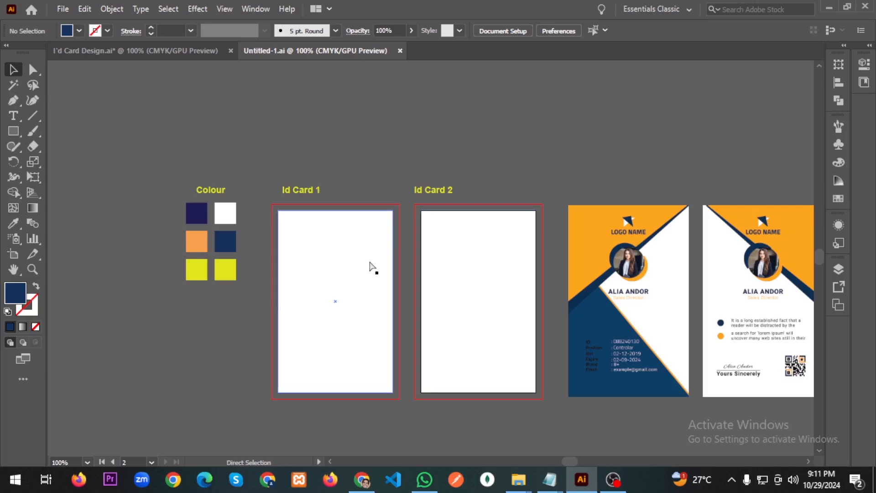
- Show the rulers and place horizontal guides along the top and bottom edges of the two ID card artboards
{"action": "key", "text": "ctrl+r"}
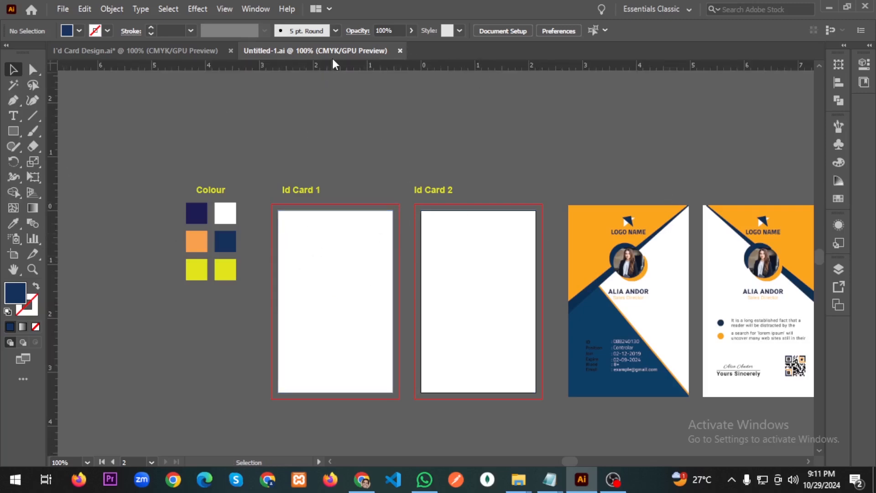
{"action": "left_click_drag", "start_coordinate": [333, 69], "coordinate": [336, 210]}
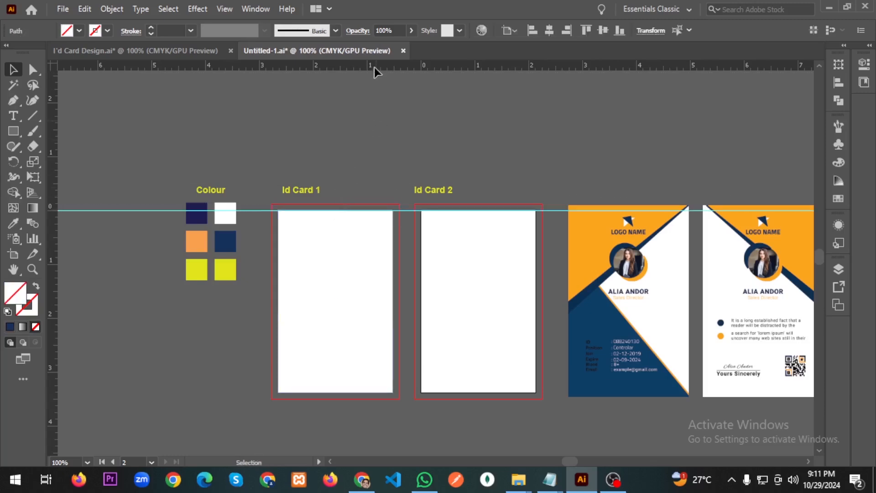
{"action": "left_click_drag", "start_coordinate": [374, 67], "coordinate": [371, 392]}
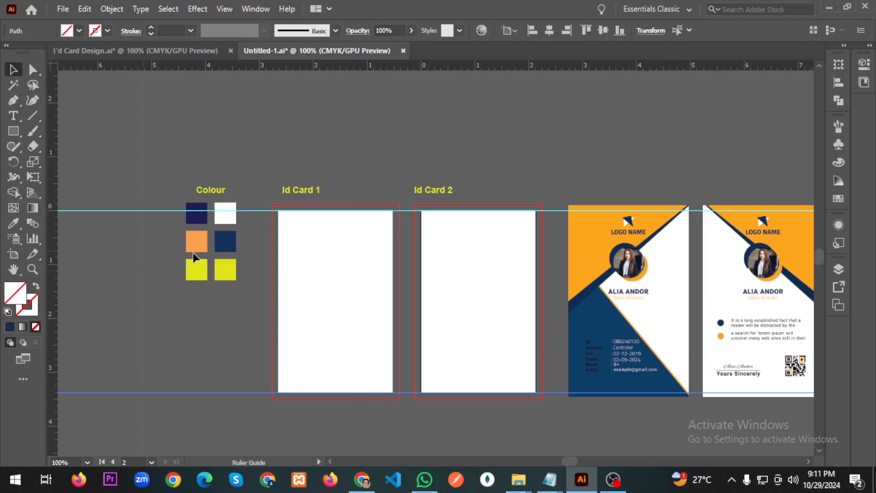
- Place vertical guides along the left and right edges of both the Id Card 1 and Id Card 2 artboards
{"action": "left_click_drag", "start_coordinate": [193, 257], "coordinate": [277, 250]}
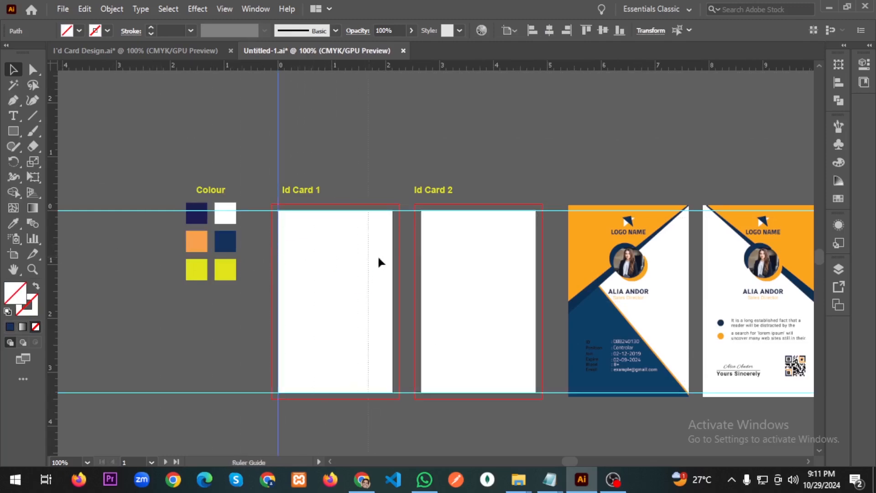
{"action": "left_click_drag", "start_coordinate": [379, 263], "coordinate": [391, 256]}
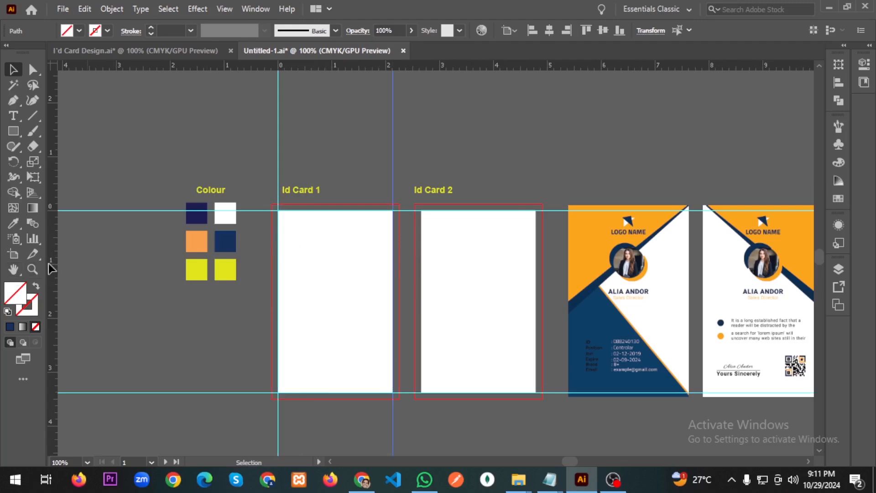
{"action": "left_click_drag", "start_coordinate": [52, 268], "coordinate": [421, 269]}
{"action": "left_click_drag", "start_coordinate": [51, 260], "coordinate": [537, 276]}
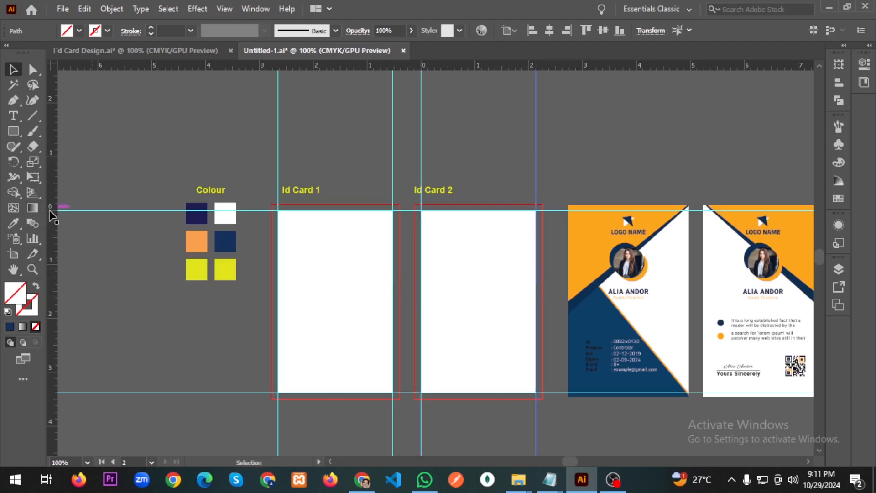
- Place a vertical guide through the centre of each ID card and fine-tune the Id Card 2 guide onto its centre point
{"action": "left_click_drag", "start_coordinate": [52, 215], "coordinate": [259, 248]}
{"action": "left_click_drag", "start_coordinate": [333, 249], "coordinate": [335, 248]}
{"action": "key", "text": "alt"}
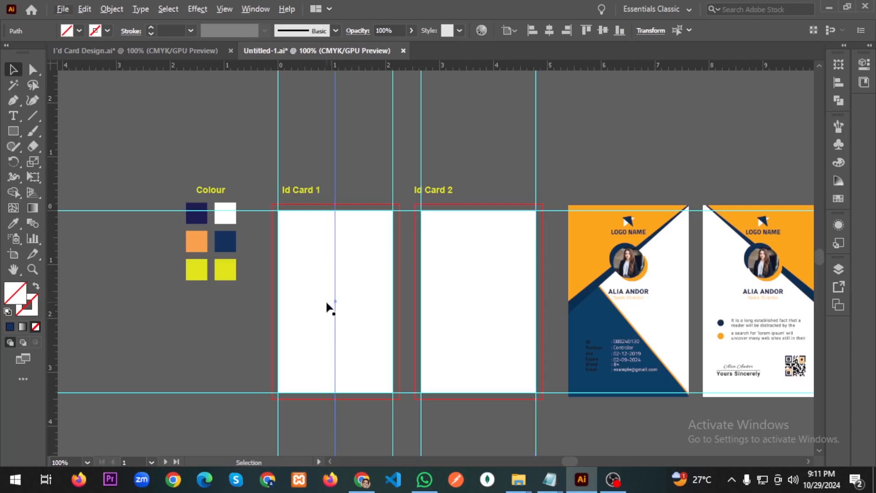
{"action": "left_click_drag", "start_coordinate": [55, 287], "coordinate": [479, 306]}
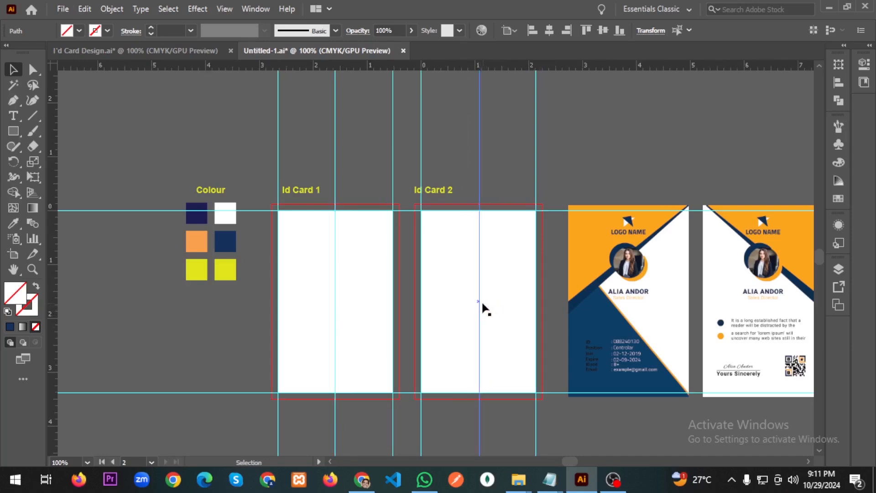
{"action": "scroll", "coordinate": [481, 309], "scroll_direction": "up", "scroll_amount": 6}
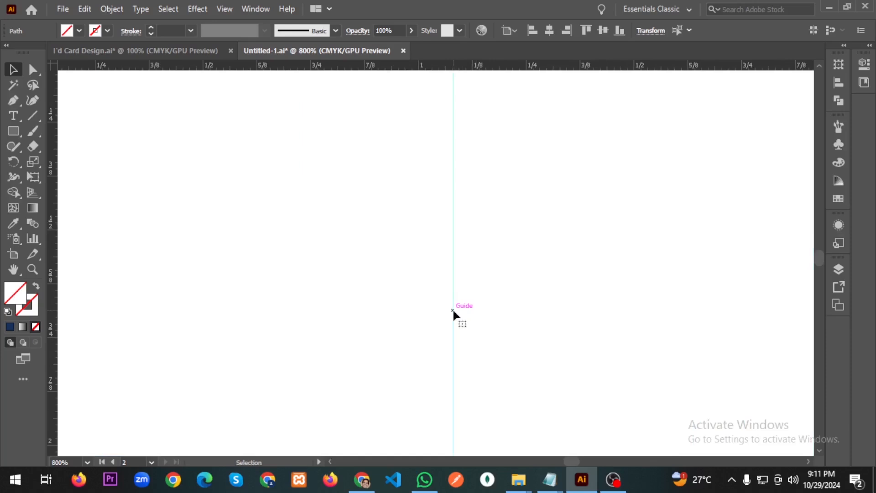
{"action": "left_click_drag", "start_coordinate": [452, 310], "coordinate": [445, 310]}
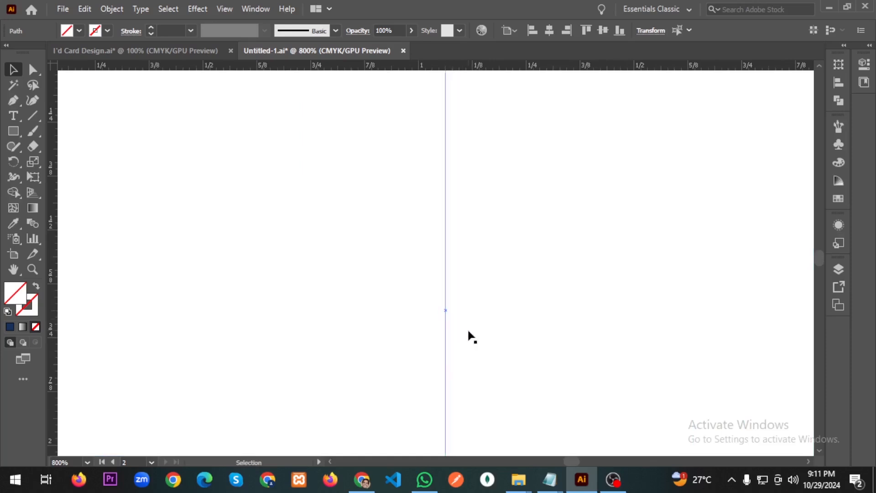
{"action": "scroll", "coordinate": [468, 336], "scroll_direction": "down", "scroll_amount": 5}
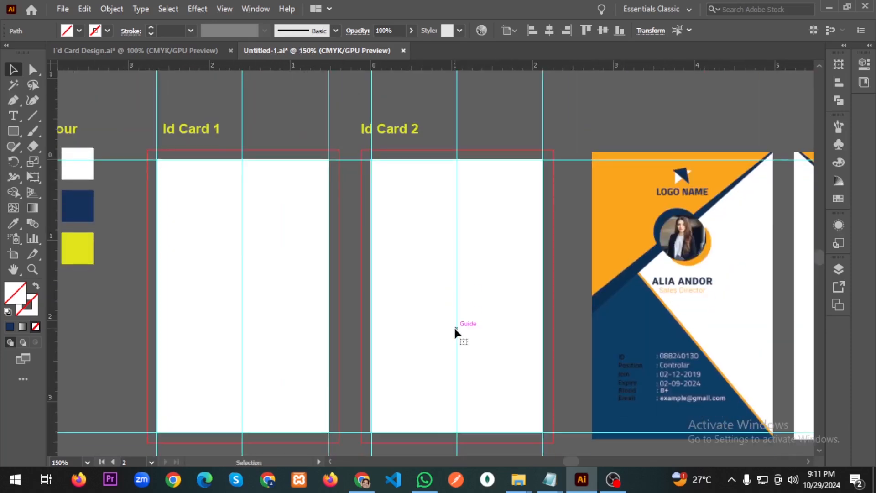
- Place a horizontal guide halfway down the cards, through their centre points
{"action": "left_click", "coordinate": [456, 328]}
{"action": "left_click", "coordinate": [447, 256]}
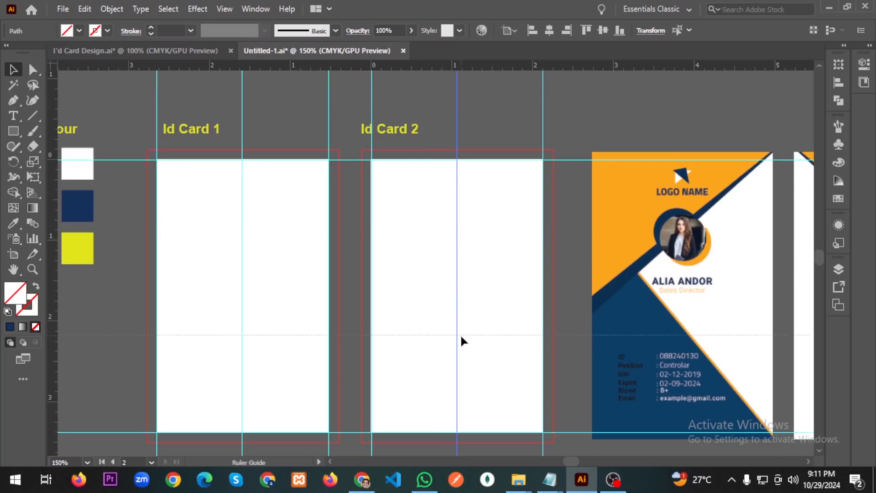
{"action": "left_click_drag", "start_coordinate": [456, 306], "coordinate": [468, 296]}
{"action": "scroll", "coordinate": [428, 337], "scroll_direction": "down", "scroll_amount": 1}
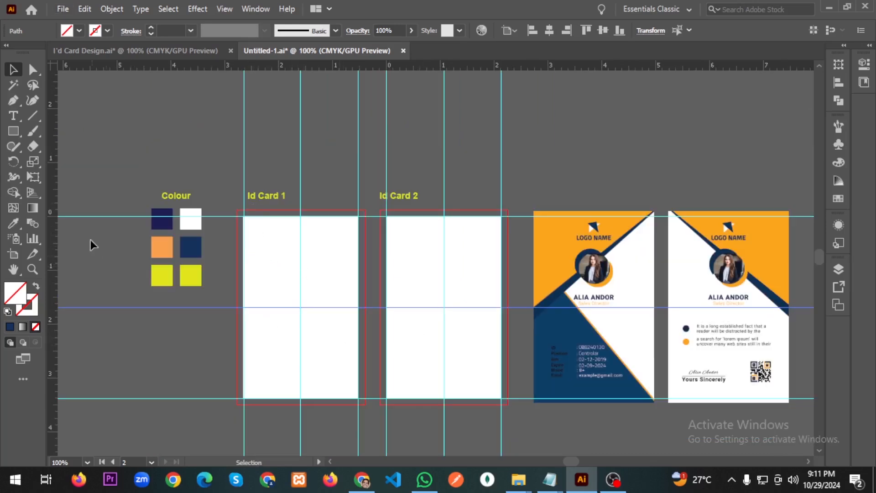
- Add vertical margin guides slightly inside the left and right edges of Id Card 1, leaving equal margins
{"action": "left_click_drag", "start_coordinate": [56, 224], "coordinate": [125, 242]}
{"action": "left_click_drag", "start_coordinate": [263, 242], "coordinate": [242, 241]}
{"action": "key", "text": "shift+Right"}
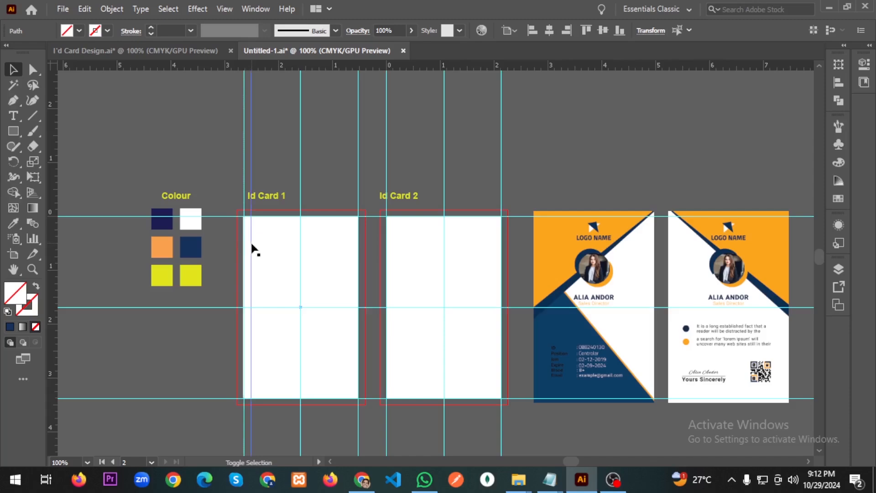
{"action": "key", "text": "shift+Right"}
{"action": "key", "text": "shift+Left"}
{"action": "left_click_drag", "start_coordinate": [53, 268], "coordinate": [358, 275]}
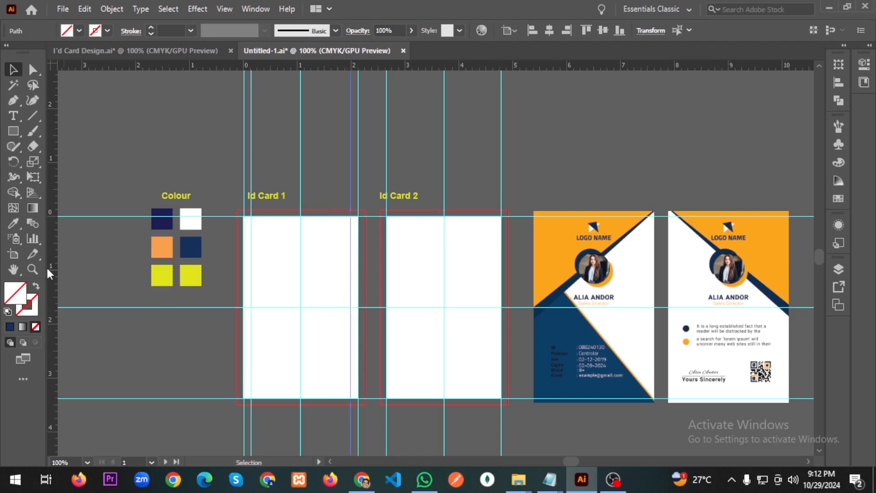
- Add vertical margin guides slightly inside the left and right edges of Id Card 2, leaving equal margins
{"action": "left_click_drag", "start_coordinate": [58, 267], "coordinate": [393, 285]}
{"action": "left_click", "coordinate": [388, 284]}
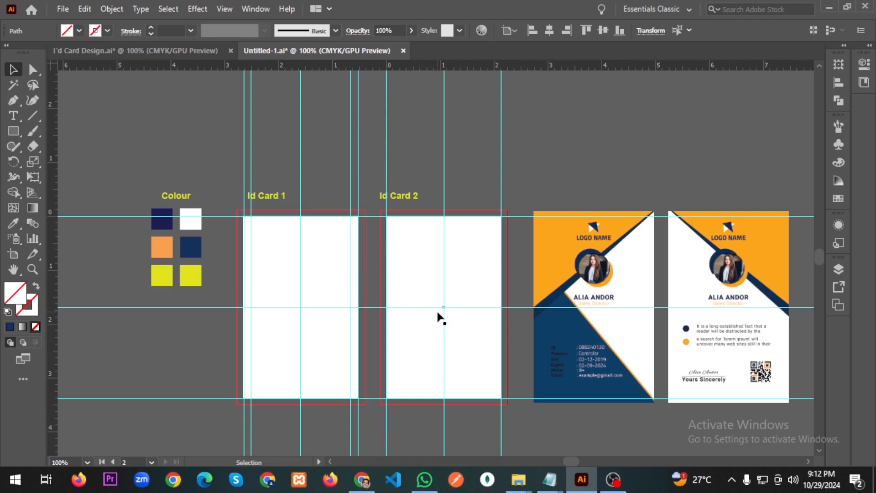
{"action": "key", "text": "shift"}
{"action": "key", "text": "shift+alt+Right"}
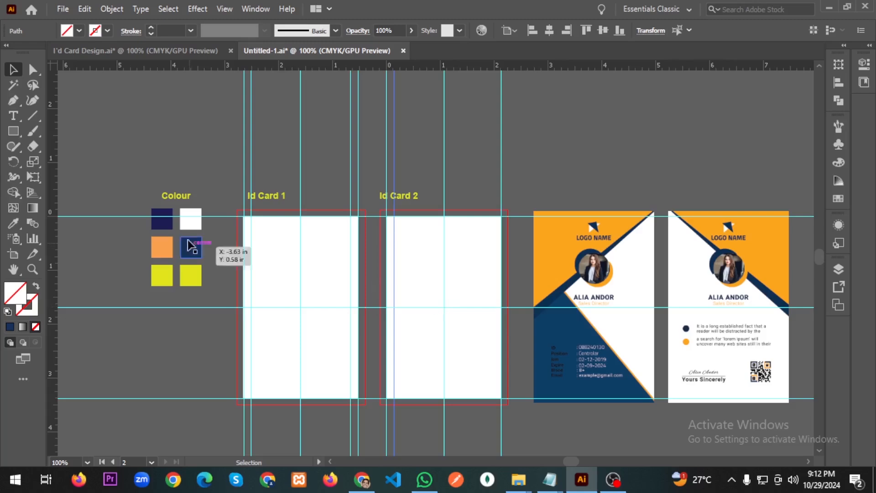
{"action": "left_click_drag", "start_coordinate": [53, 245], "coordinate": [501, 302]}
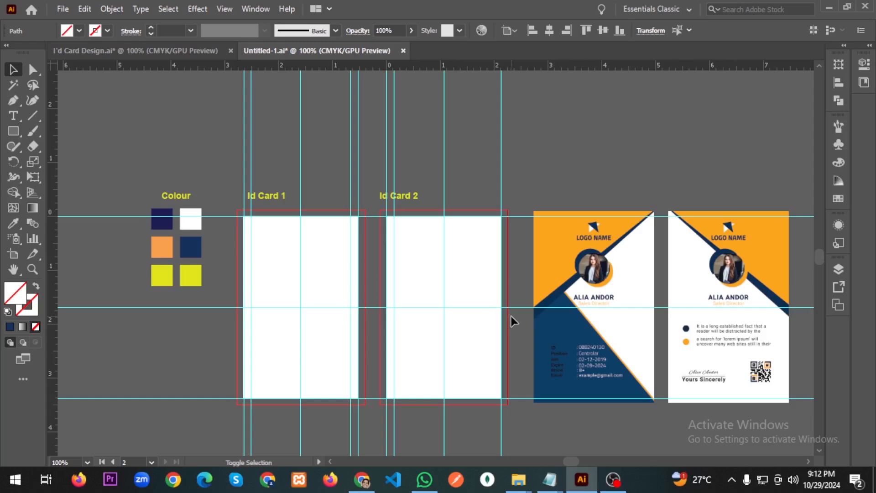
{"action": "key", "text": "alt+shift+Left"}
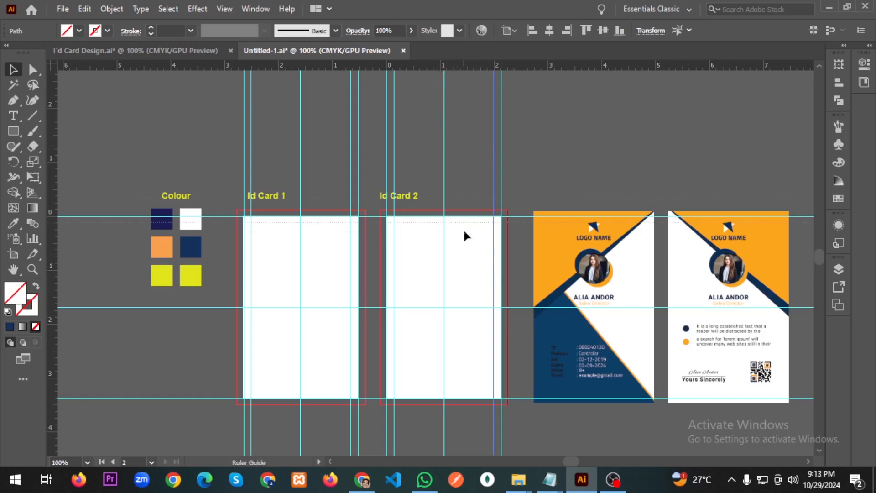
- Add horizontal margin guides slightly inside the top and bottom edges of the two cards
{"action": "left_click", "coordinate": [464, 215]}
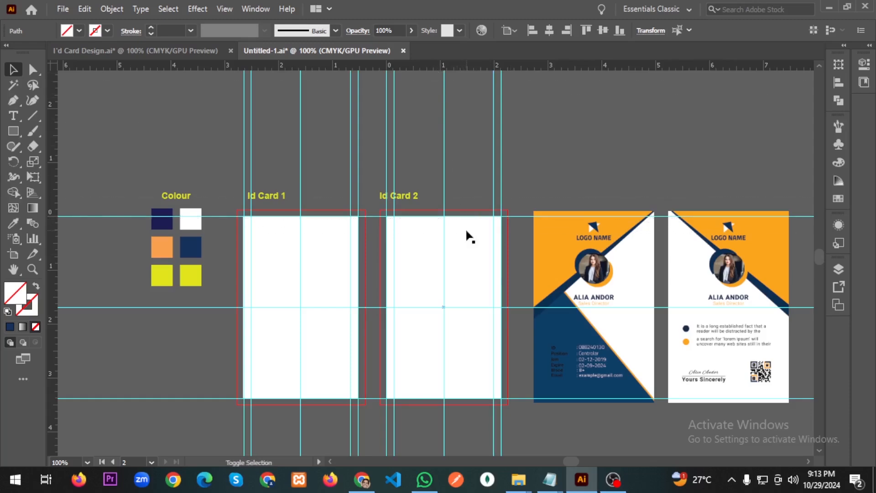
{"action": "key", "text": "shift+Down"}
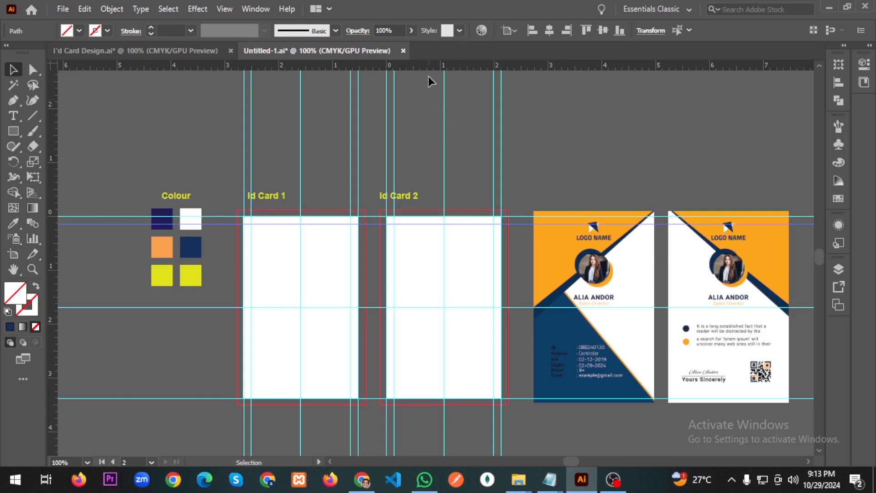
{"action": "left_click", "coordinate": [458, 400]}
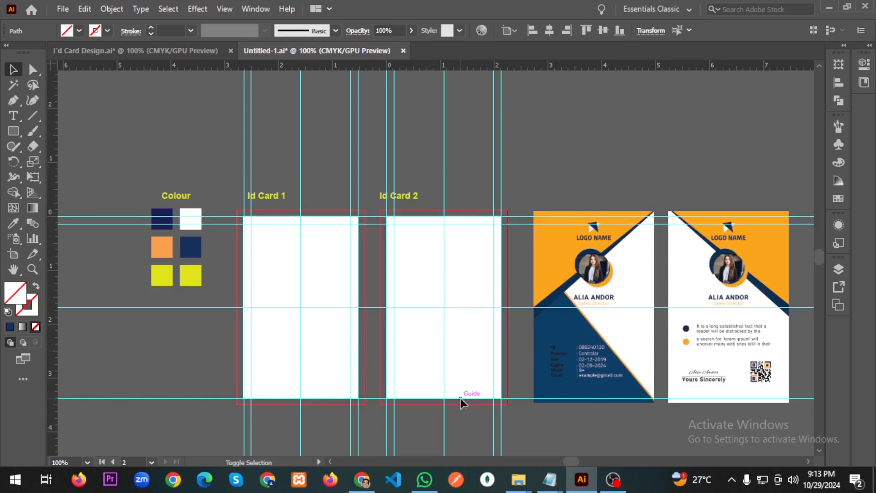
{"action": "key", "text": "shift+Up"}
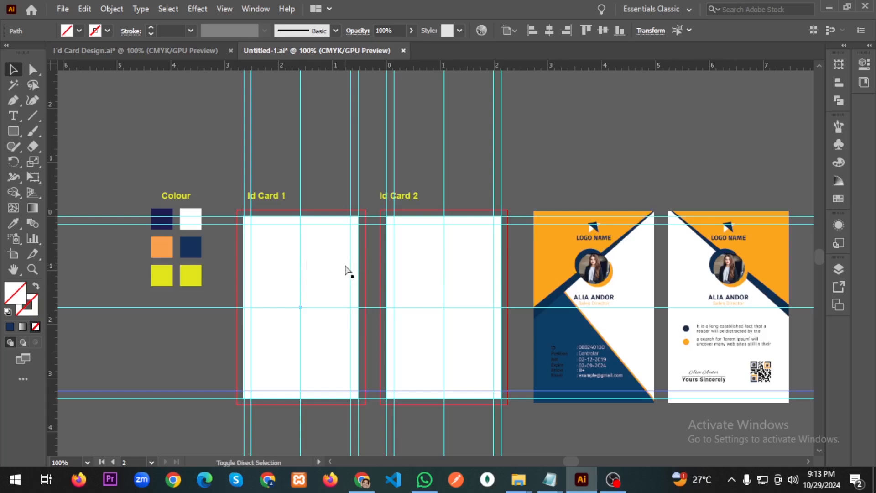
- Save the document as Untitled-1.ai in the 9th Class folder, replacing the existing file and keeping the Illustrator 2020 options
{"action": "key", "text": "ctrl+shift+s"}
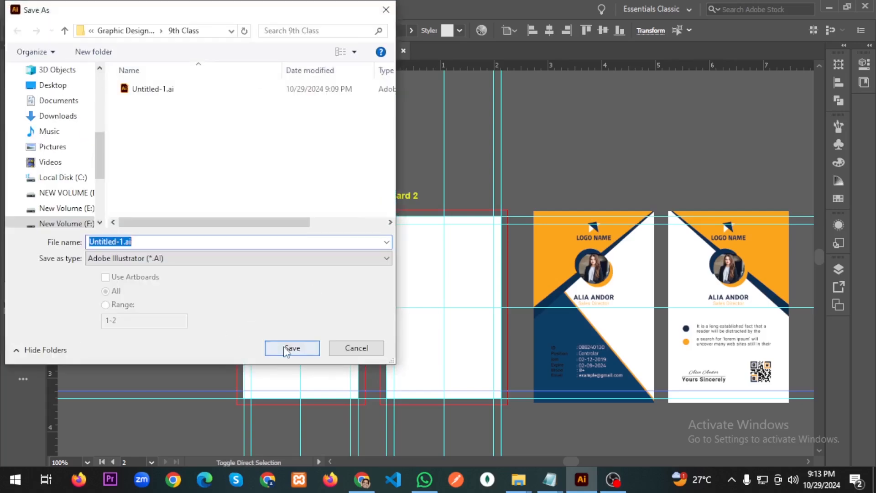
{"action": "left_click", "coordinate": [287, 349]}
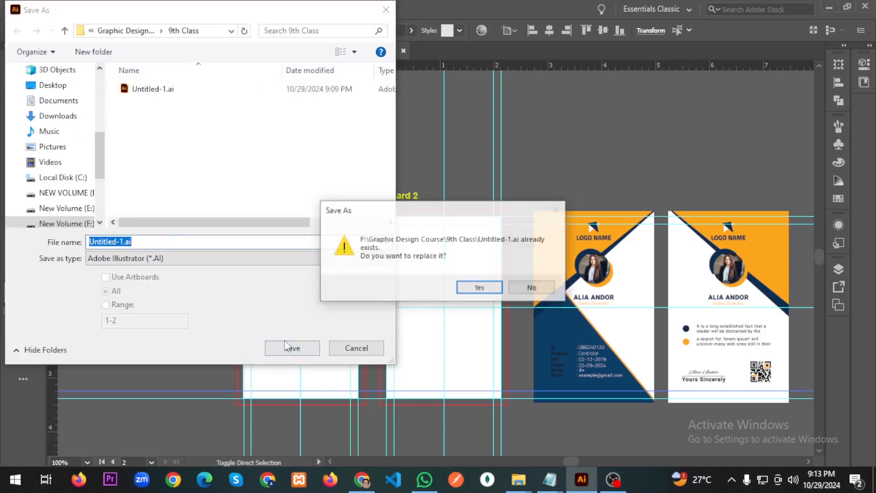
{"action": "left_click", "coordinate": [480, 288]}
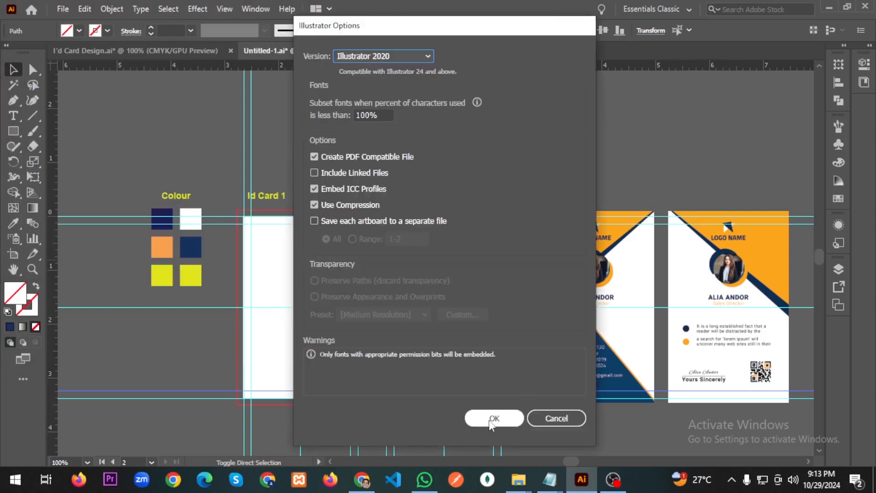
{"action": "left_click", "coordinate": [497, 416]}
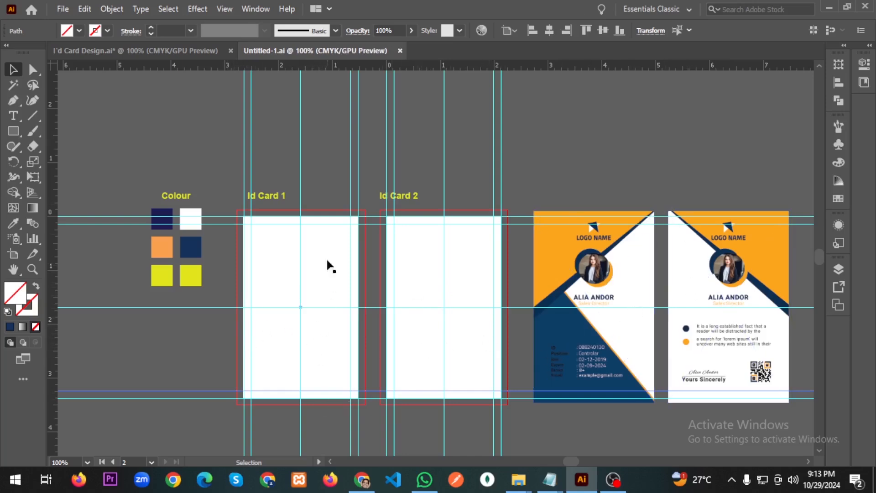
{"action": "left_click", "coordinate": [280, 277]}
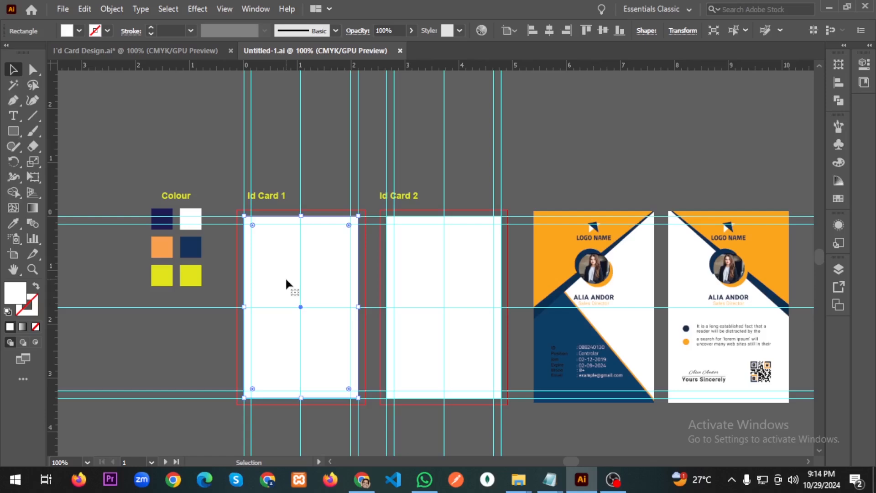
{"action": "left_click_drag", "start_coordinate": [286, 279], "coordinate": [245, 268]}
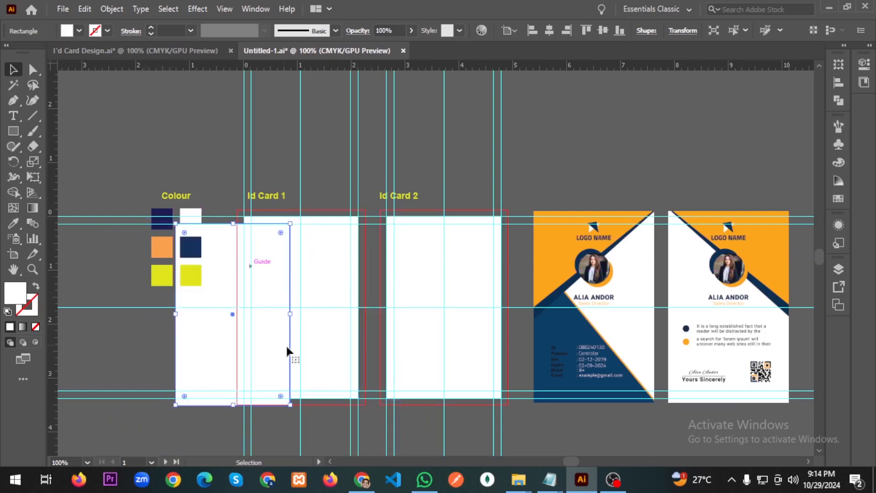
{"action": "key", "text": "ctrl+z"}
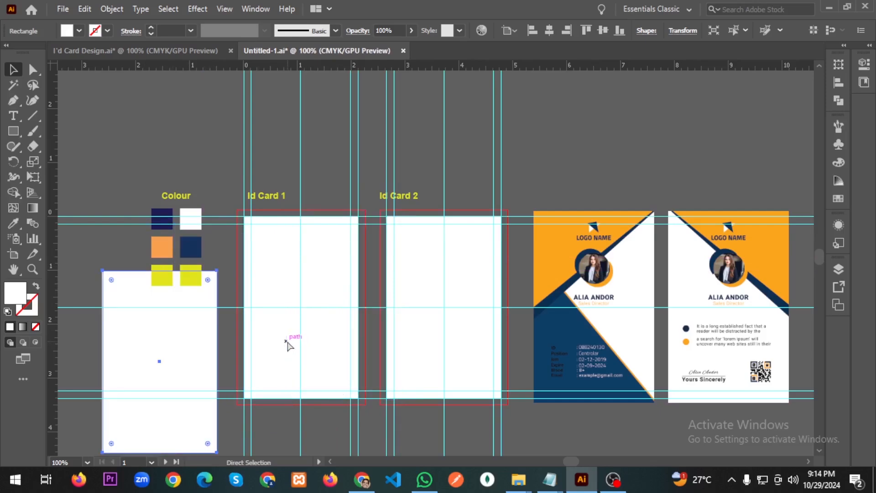
{"action": "key", "text": "ctrl+z"}
- Delete the white background rectangle covering the Id Card 1 artboard
{"action": "key", "text": "v"}
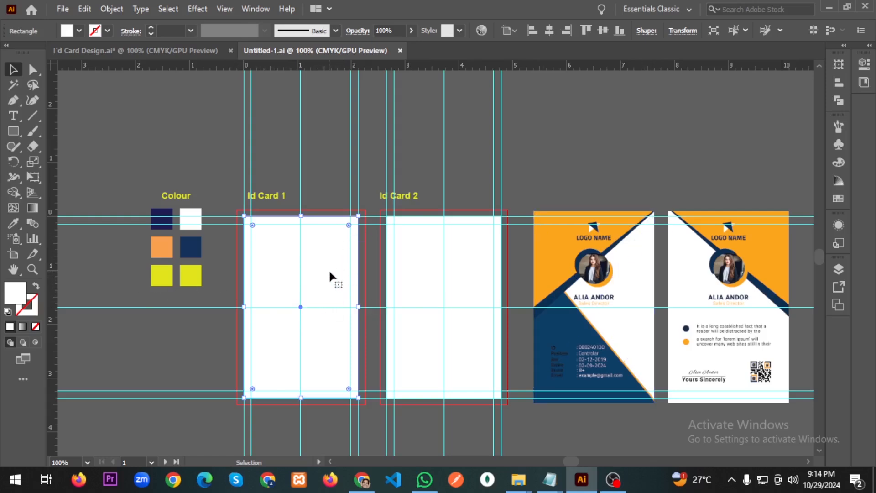
{"action": "key", "text": "ctrl"}
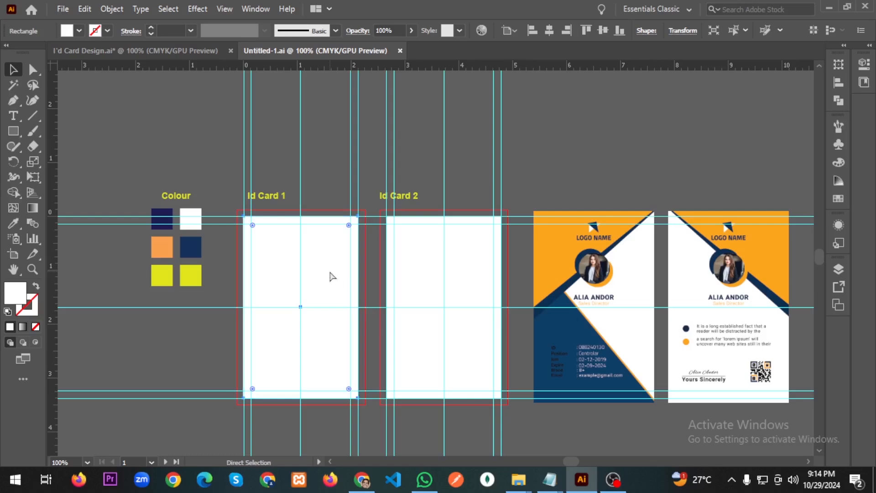
{"action": "key", "text": "Delete"}
{"action": "left_click", "coordinate": [289, 307]}
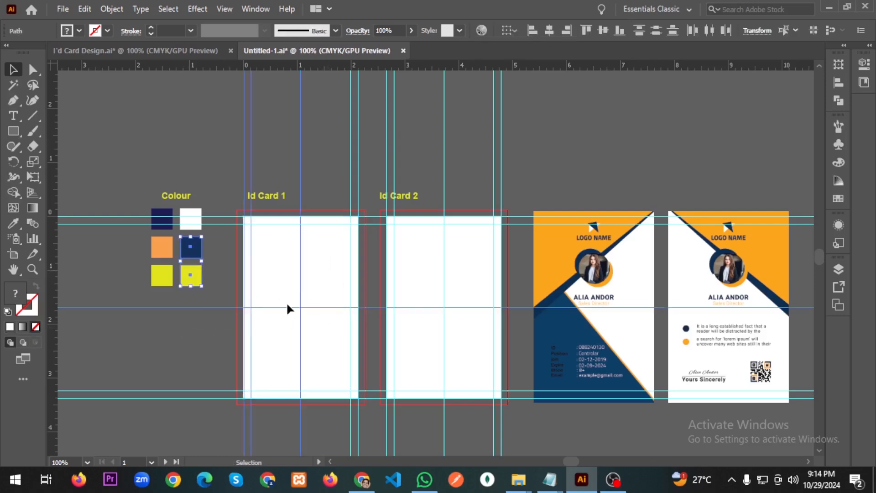
{"action": "left_click", "coordinate": [323, 264]}
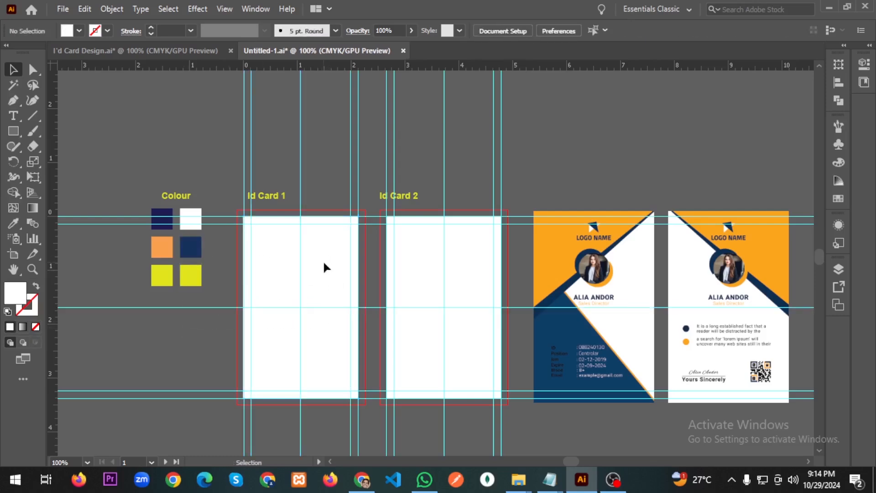
{"action": "left_click", "coordinate": [340, 223]}
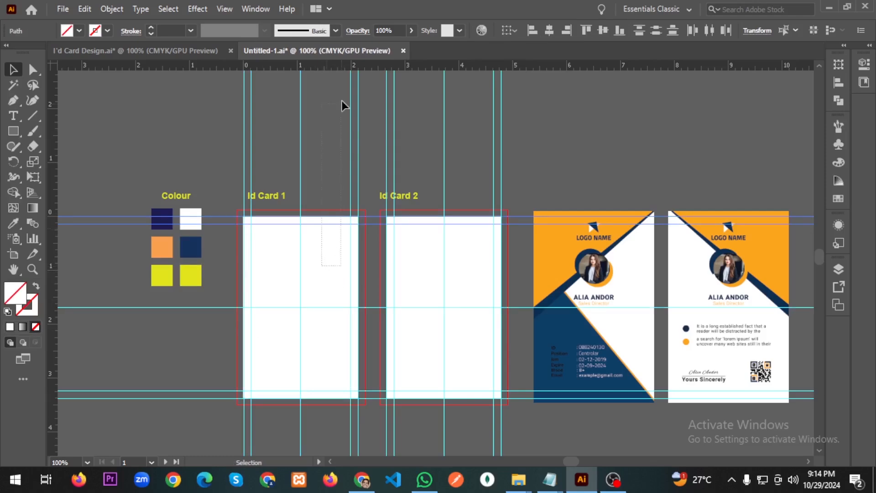
- Try moving the white background rectangle of Id Card 2 toward Id Card 1, and undo the move
{"action": "left_click_drag", "start_coordinate": [433, 259], "coordinate": [325, 280]}
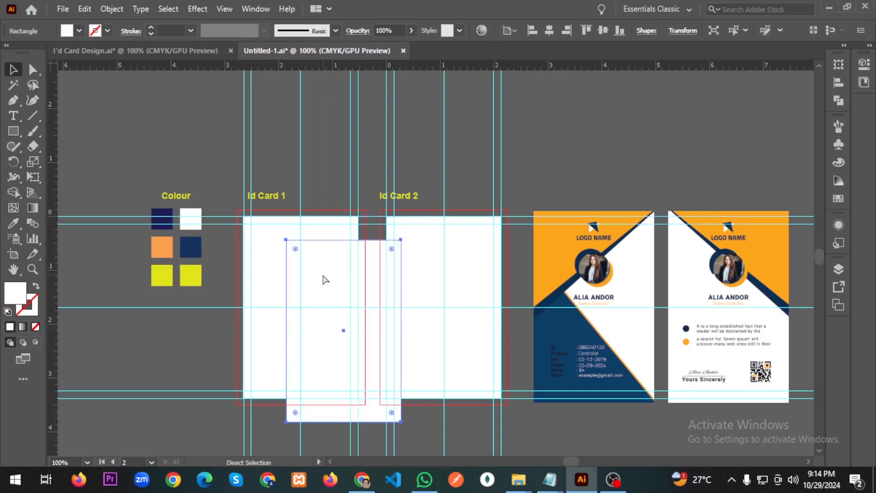
{"action": "key", "text": "ctrl+z"}
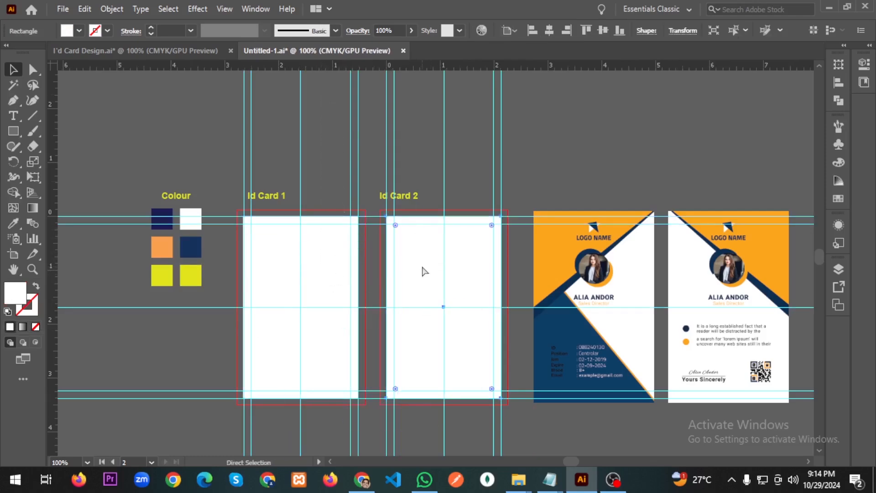
{"action": "key", "text": "ctrl+shift+a"}
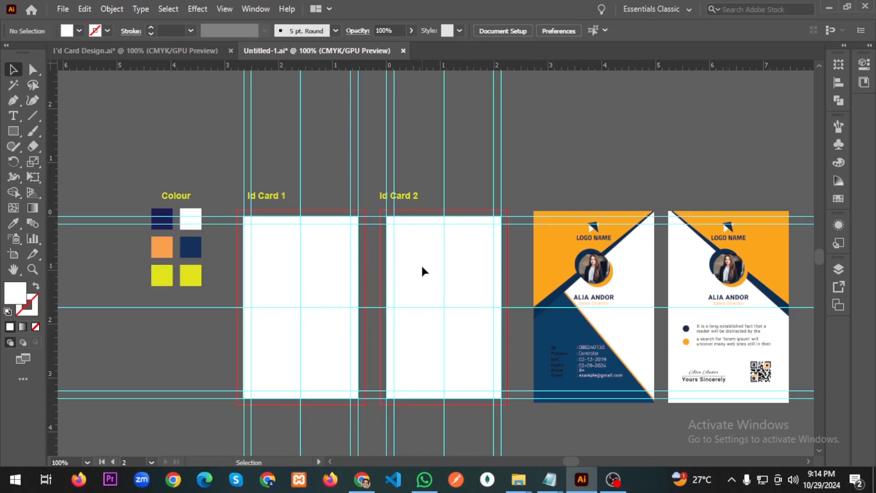
- Select all the vertical guides above the cards, clear the selection, and do the same with all the horizontal guides
{"action": "scroll", "coordinate": [422, 274], "scroll_direction": "up", "scroll_amount": 3}
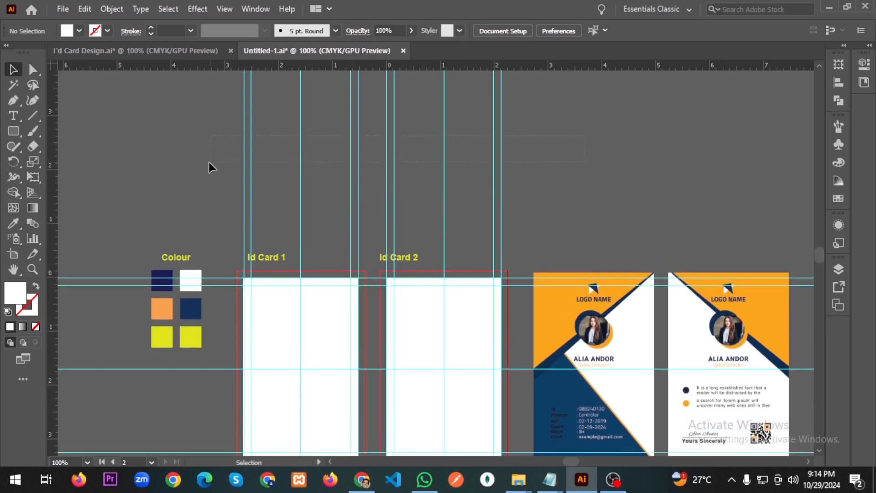
{"action": "key", "text": "ctrl+a"}
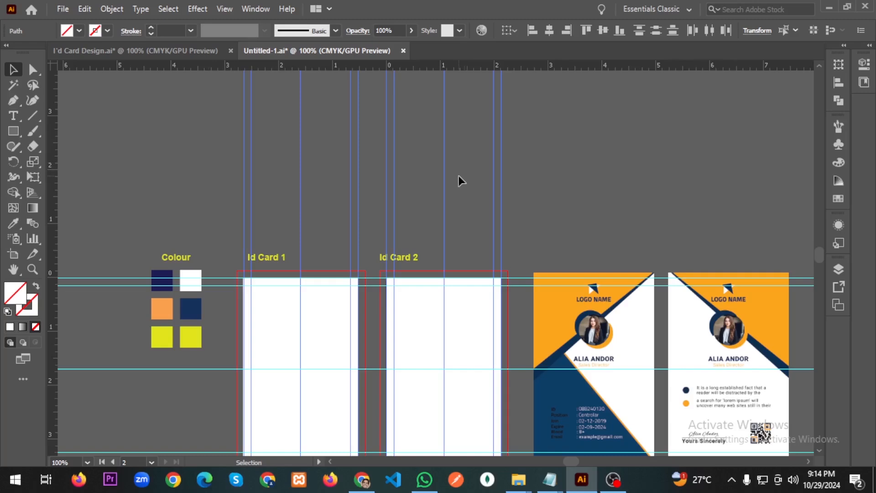
{"action": "key", "text": "ctrl+shift+a"}
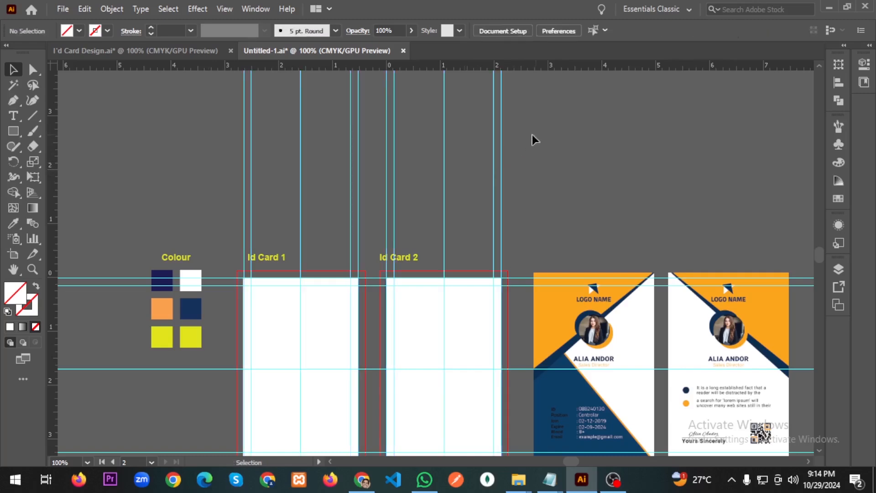
{"action": "scroll", "coordinate": [420, 228], "scroll_direction": "down", "scroll_amount": 1}
{"action": "scroll", "coordinate": [297, 267], "scroll_direction": "down", "scroll_amount": 1}
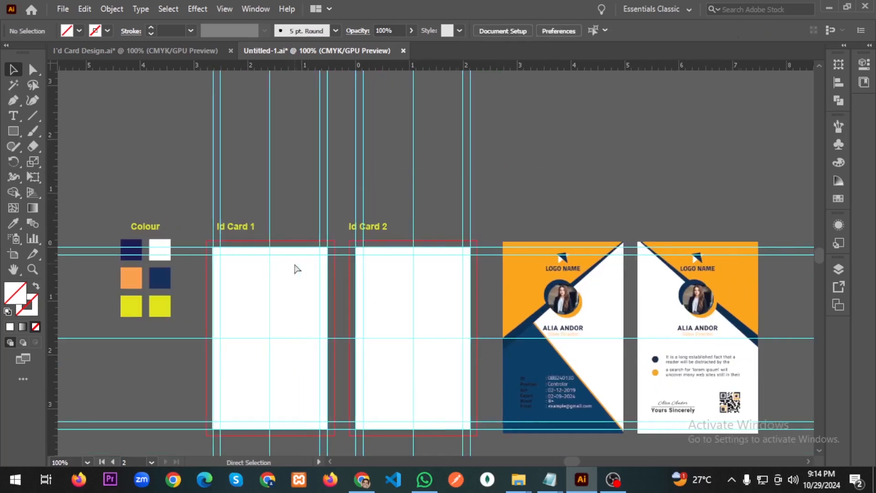
{"action": "scroll", "coordinate": [292, 272], "scroll_direction": "down", "scroll_amount": 1}
{"action": "scroll", "coordinate": [290, 272], "scroll_direction": "down", "scroll_amount": 1}
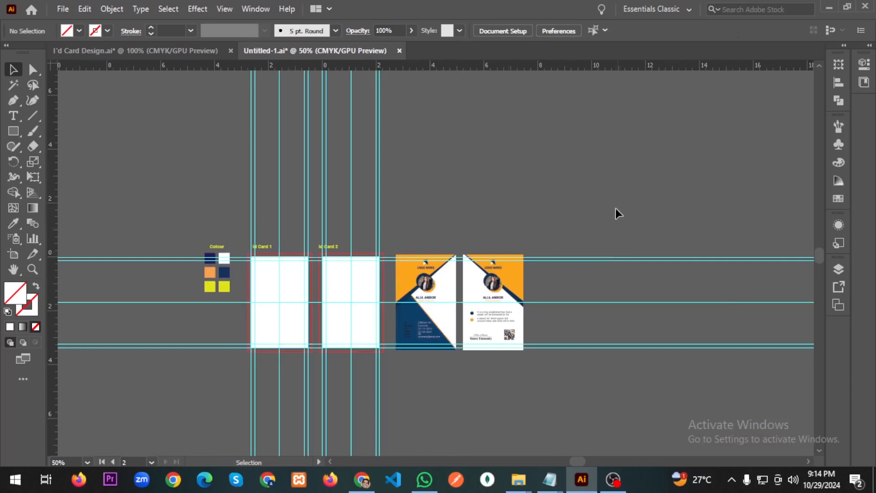
{"action": "left_click_drag", "start_coordinate": [588, 423], "coordinate": [589, 424]}
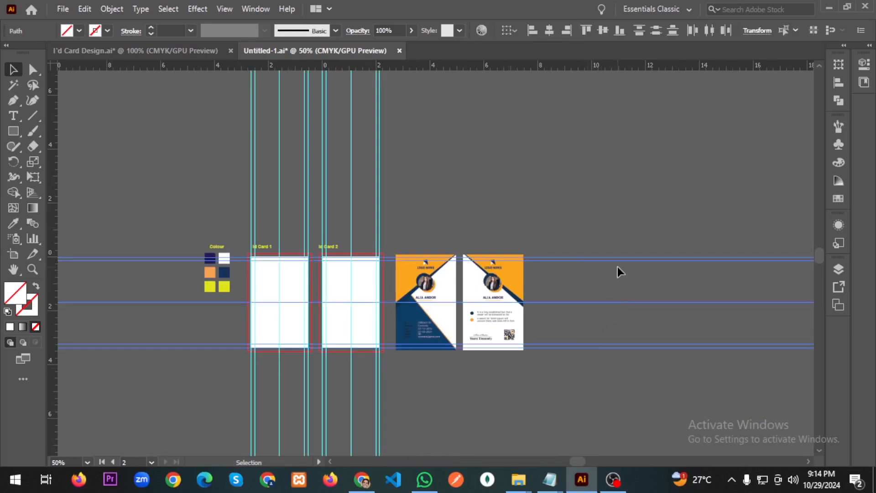
{"action": "left_click", "coordinate": [636, 172]}
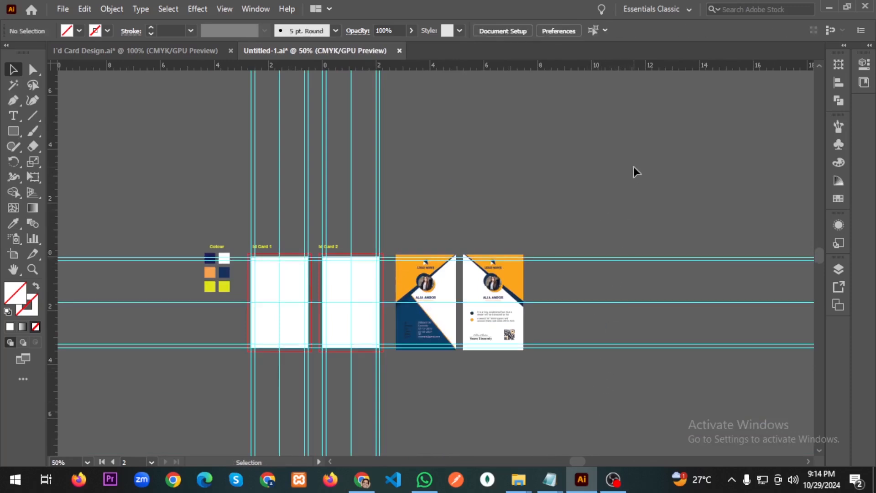
{"action": "scroll", "coordinate": [304, 299], "scroll_direction": "up", "scroll_amount": 2}
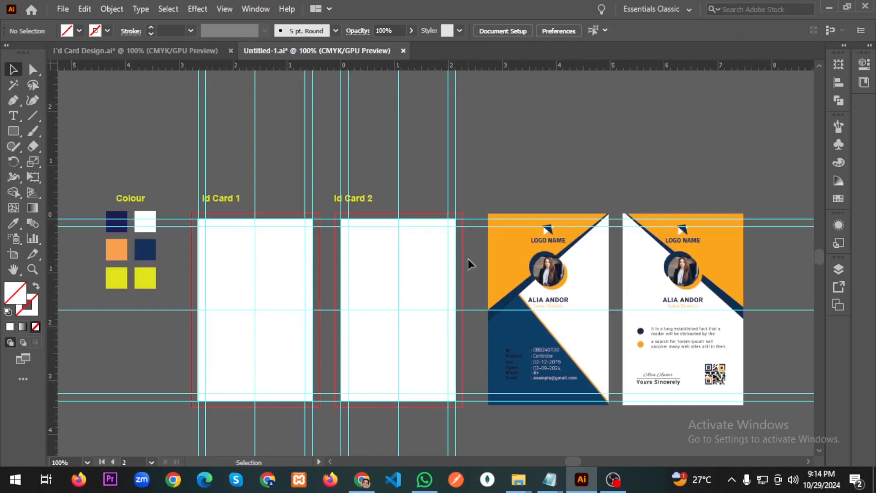
{"action": "mouse_move", "coordinate": [474, 248]}
{"action": "left_mouse_down"}
{"action": "mouse_move", "coordinate": [293, 317]}
{"action": "mouse_move", "coordinate": [181, 387]}
{"action": "mouse_move", "coordinate": [165, 449]}
{"action": "left_mouse_up"}
{"action": "mouse_move", "coordinate": [388, 280]}
{"action": "left_mouse_down"}
{"action": "mouse_move", "coordinate": [205, 295]}
{"action": "mouse_move", "coordinate": [191, 345]}
{"action": "mouse_move", "coordinate": [154, 315]}
{"action": "mouse_move", "coordinate": [133, 386]}
{"action": "left_mouse_up"}
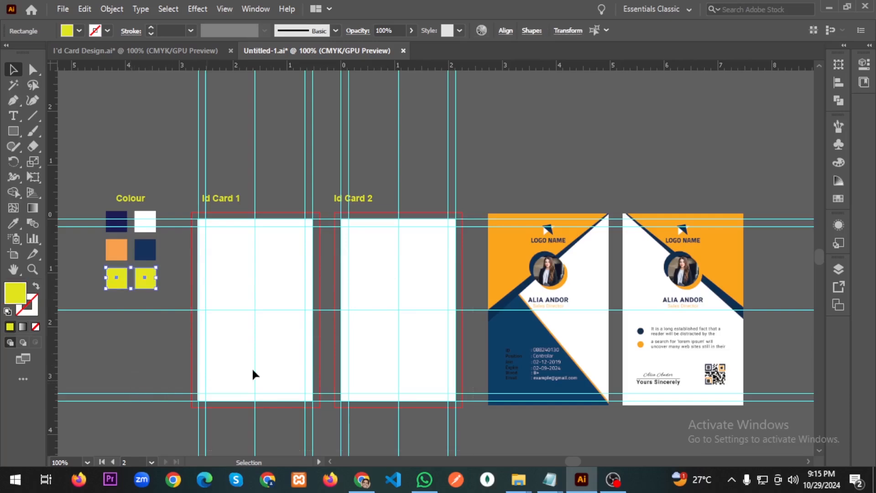
{"action": "left_click", "coordinate": [280, 221]}
{"action": "scroll", "coordinate": [212, 287], "scroll_direction": "up", "scroll_amount": 1}
{"action": "scroll", "coordinate": [211, 287], "scroll_direction": "up", "scroll_amount": 2}
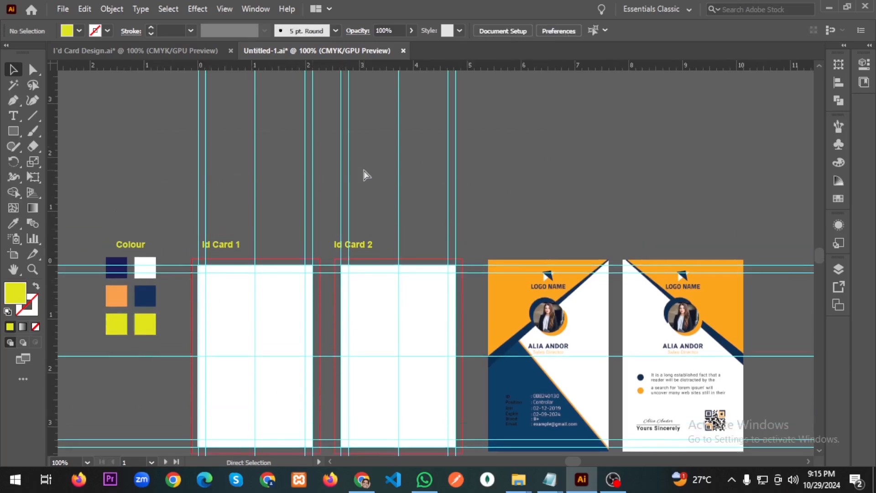
{"action": "key", "text": "ctrl+a"}
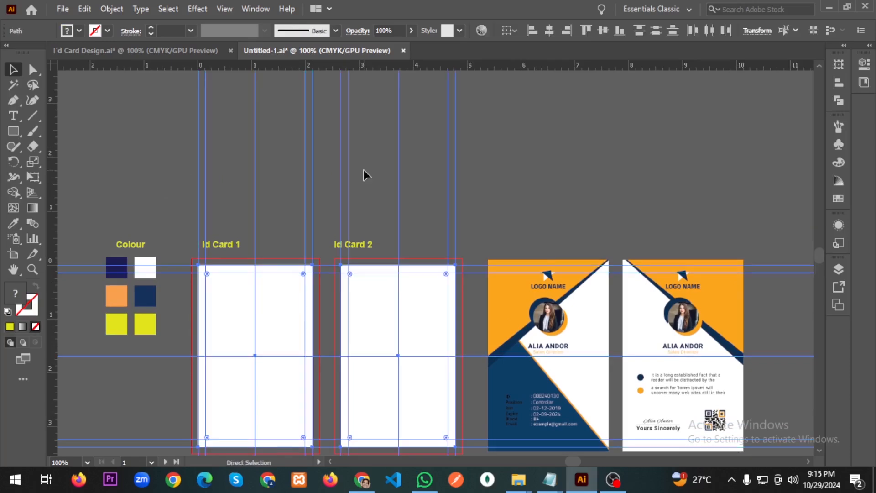
{"action": "scroll", "coordinate": [313, 345], "scroll_direction": "up", "scroll_amount": 3}
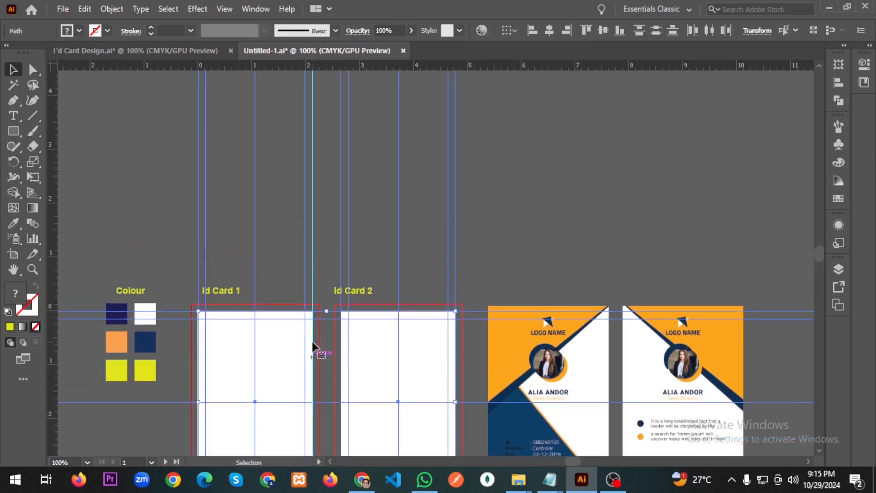
{"action": "left_click", "coordinate": [412, 209]}
- Try moving the right edge and right margin guides of Id Card 2 over the first reference card, and undo the move
{"action": "left_click_drag", "start_coordinate": [461, 204], "coordinate": [563, 199]}
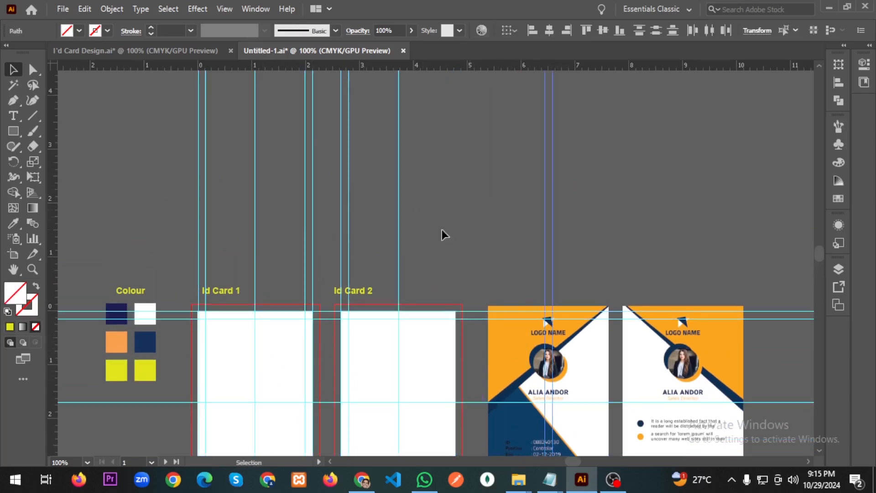
{"action": "scroll", "coordinate": [413, 338], "scroll_direction": "down", "scroll_amount": 3}
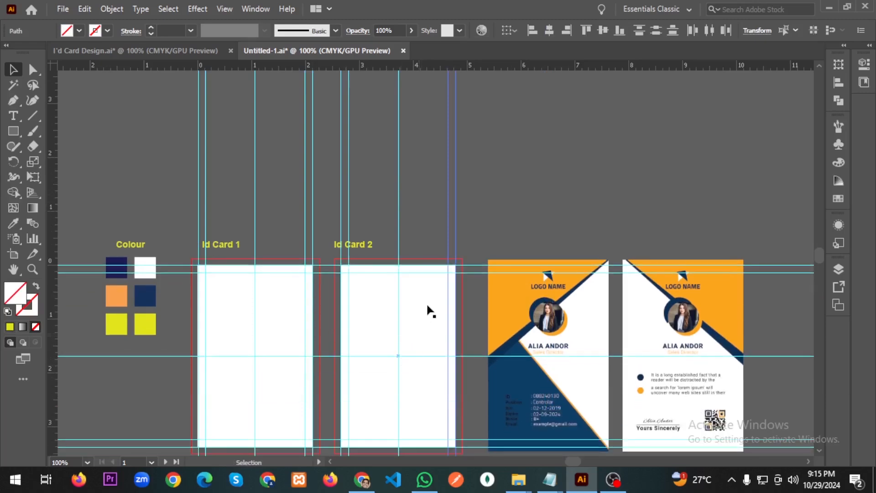
{"action": "key", "text": "ctrl+z"}
- Try moving the white rectangle of Id Card 2 over the colour swatches, undo the move and clear the selection
{"action": "left_click_drag", "start_coordinate": [428, 313], "coordinate": [201, 300]}
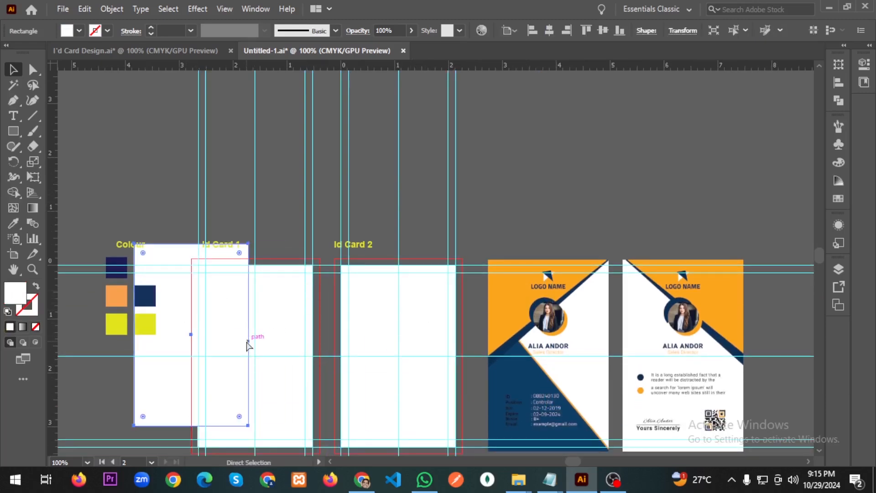
{"action": "key", "text": "ctrl+z"}
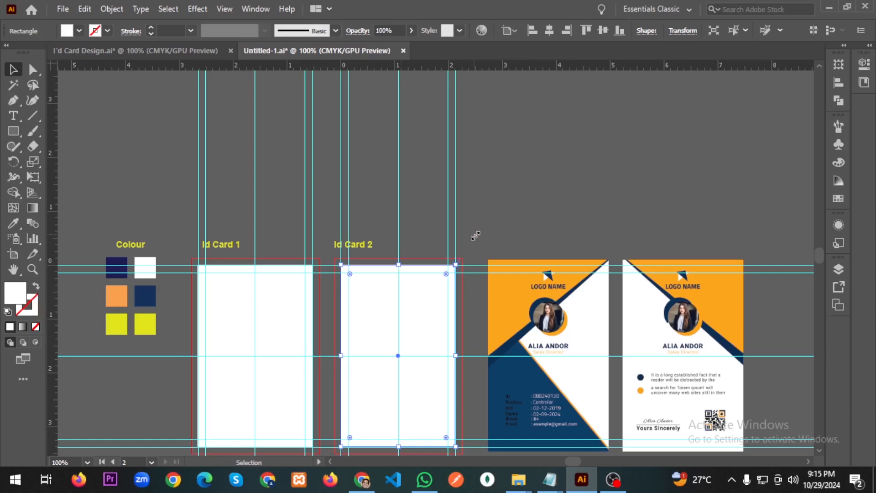
{"action": "key", "text": "ctrl"}
{"action": "left_click", "coordinate": [423, 329], "text": "ctrl"}
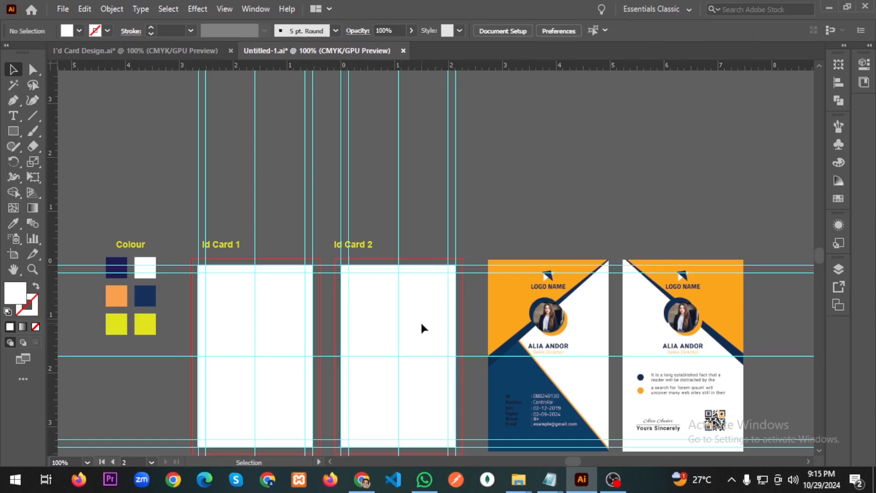
{"action": "left_click", "coordinate": [239, 310]}
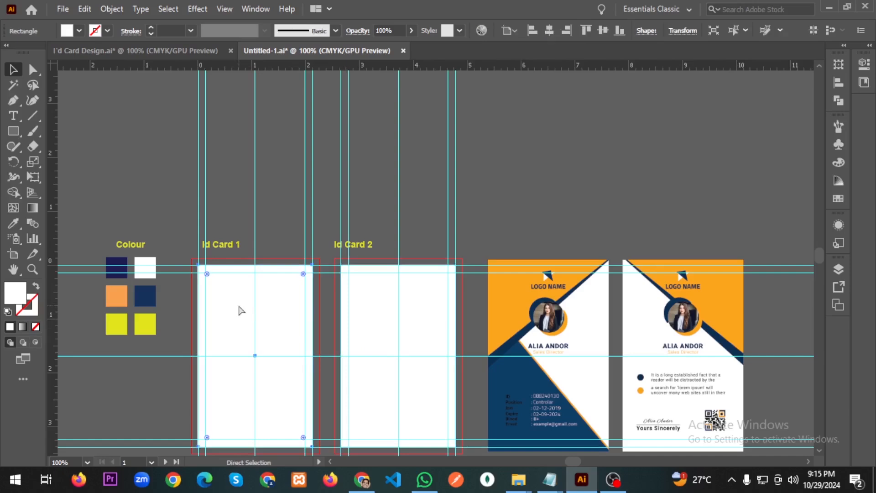
{"action": "key", "text": "ctrl+shift+a"}
- Select the full set of vertical guides and the full set of horizontal guides in turn, clearing each selection
{"action": "left_click_drag", "start_coordinate": [502, 101], "coordinate": [154, 154]}
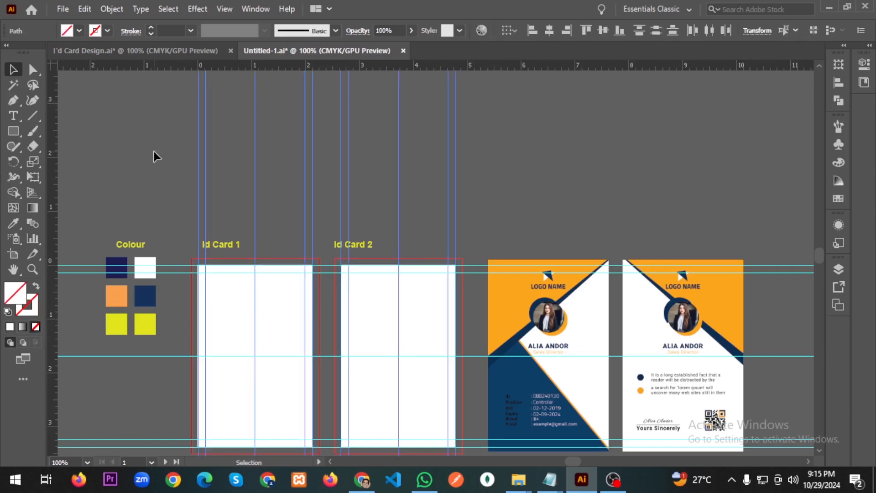
{"action": "key", "text": "ctrl+shift+a"}
{"action": "scroll", "coordinate": [211, 217], "scroll_direction": "down", "scroll_amount": 3}
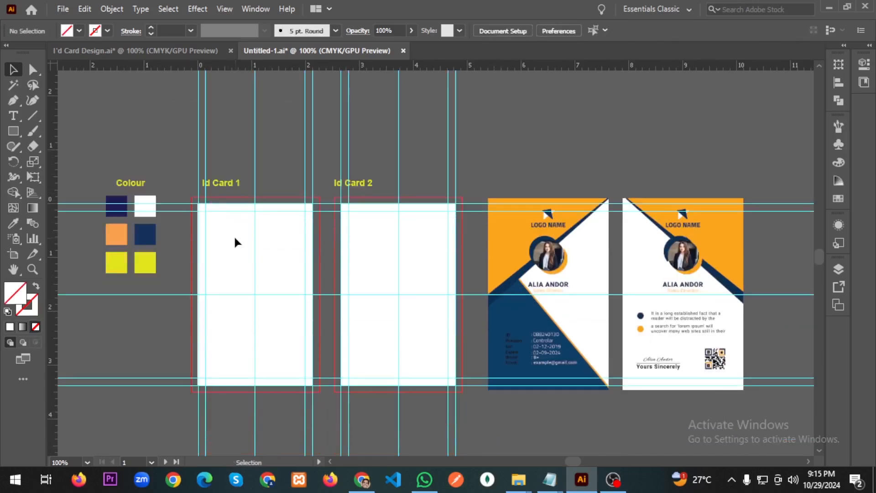
{"action": "scroll", "coordinate": [236, 242], "scroll_direction": "down", "scroll_amount": 2}
{"action": "key", "text": "ctrl+a"}
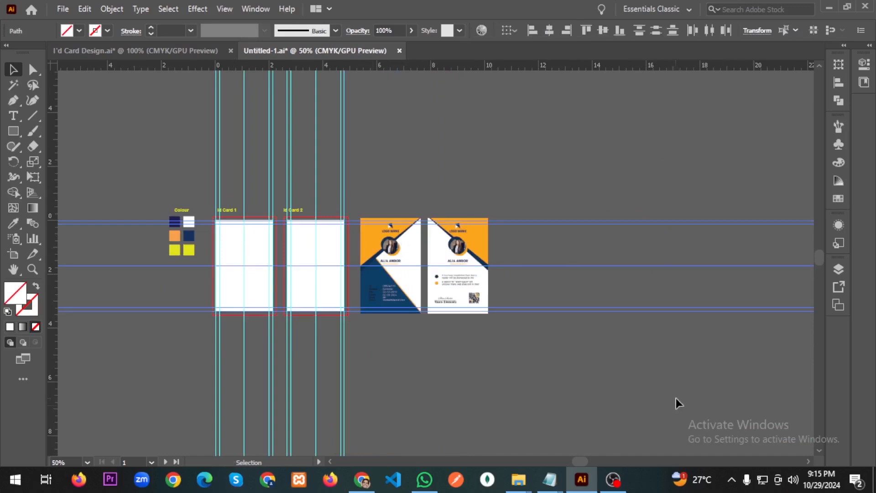
{"action": "key", "text": "ctrl+shift+a"}
{"action": "scroll", "coordinate": [248, 301], "scroll_direction": "up", "scroll_amount": 1}
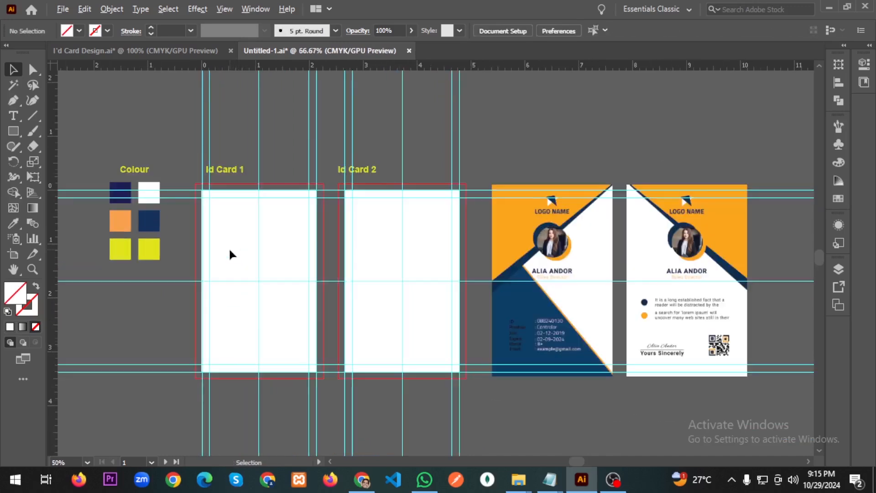
{"action": "scroll", "coordinate": [230, 254], "scroll_direction": "up", "scroll_amount": 1}
{"action": "left_click", "coordinate": [382, 274]}
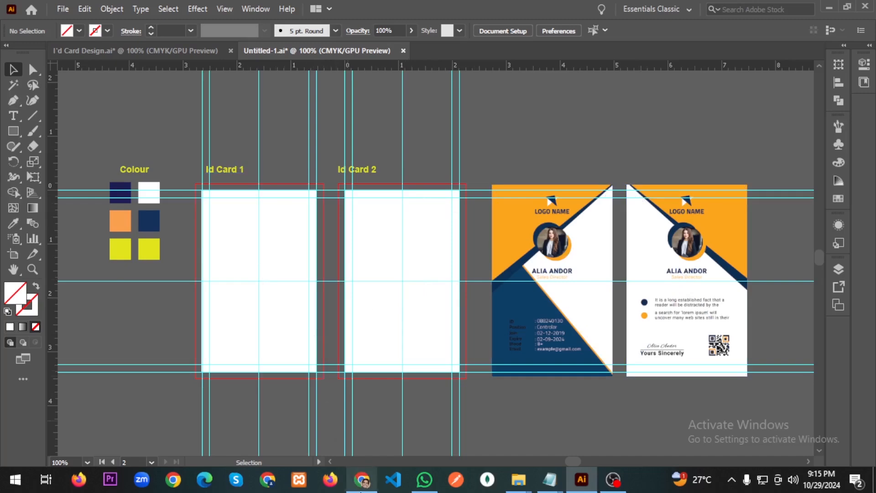
- Switch to Chrome, go to the Freepik search page for "some shape" and browse the shape images
{"action": "left_click", "coordinate": [362, 479]}
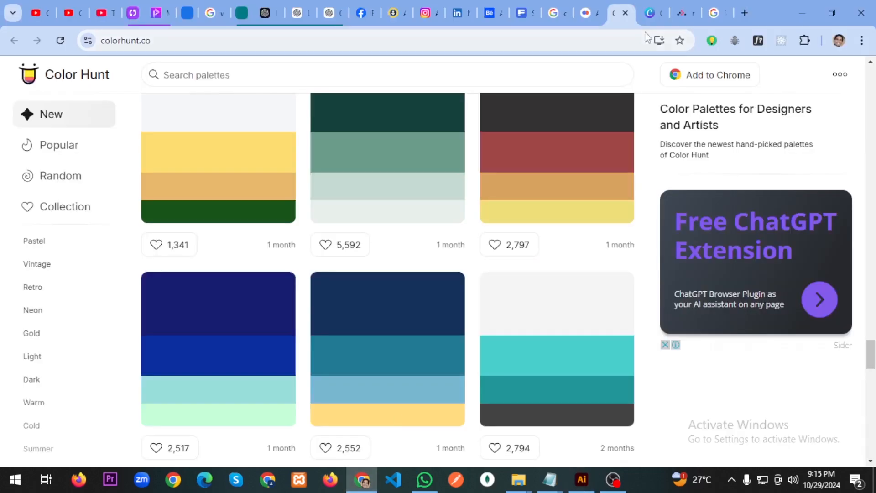
{"action": "left_click", "coordinate": [523, 16]}
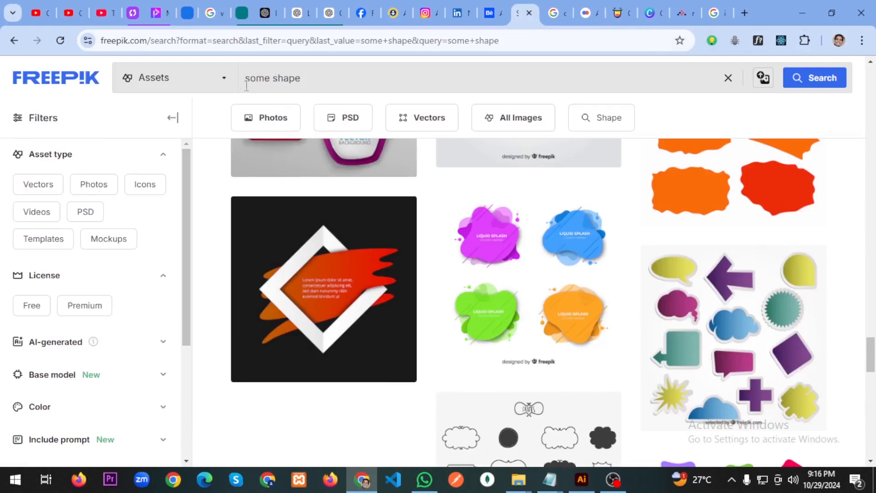
{"action": "scroll", "coordinate": [429, 197], "scroll_direction": "up", "scroll_amount": 8}
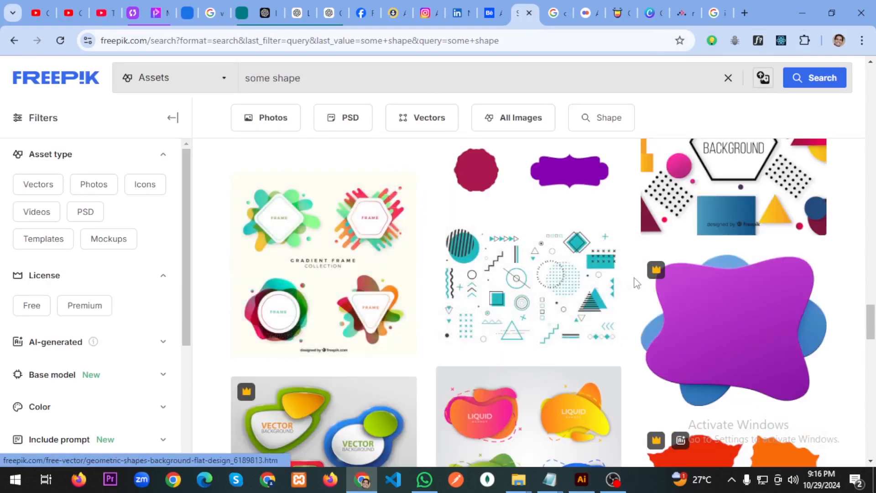
{"action": "scroll", "coordinate": [568, 285], "scroll_direction": "up", "scroll_amount": 4}
{"action": "scroll", "coordinate": [568, 285], "scroll_direction": "up", "scroll_amount": 5}
{"action": "scroll", "coordinate": [567, 285], "scroll_direction": "down", "scroll_amount": 7}
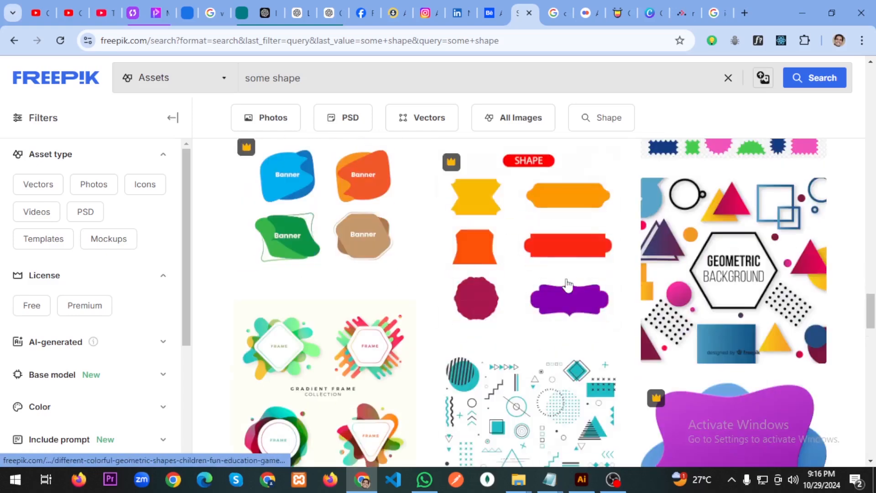
{"action": "scroll", "coordinate": [575, 283], "scroll_direction": "up", "scroll_amount": 7}
{"action": "scroll", "coordinate": [582, 280], "scroll_direction": "up", "scroll_amount": 4}
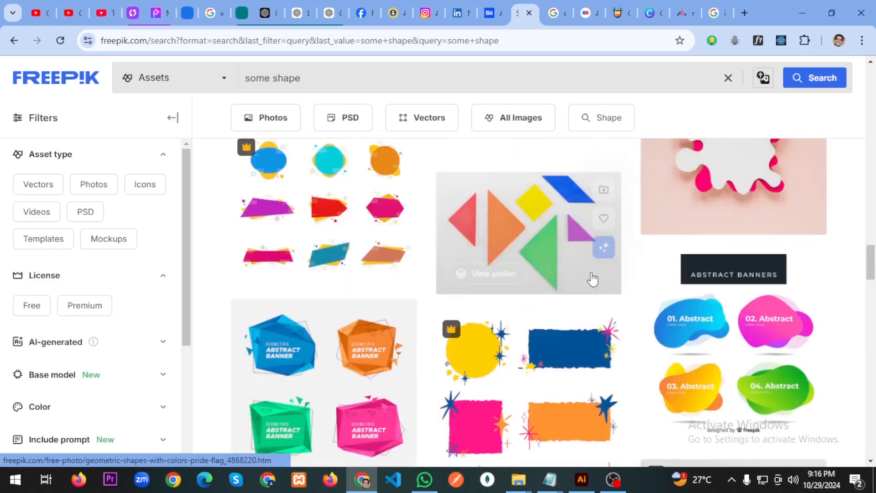
- Open the photo of geometric shapes in pride flag colours and examine its download options, file formats and licence details
{"action": "left_click", "coordinate": [556, 267]}
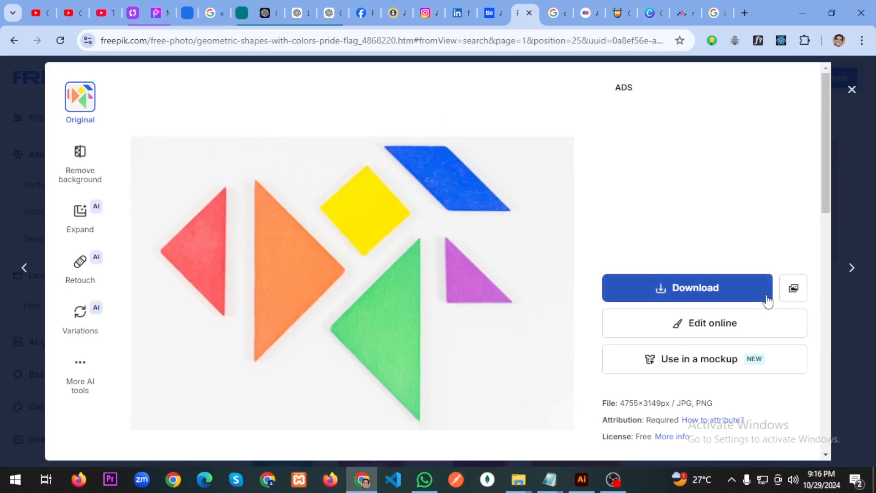
{"action": "left_click", "coordinate": [766, 301]}
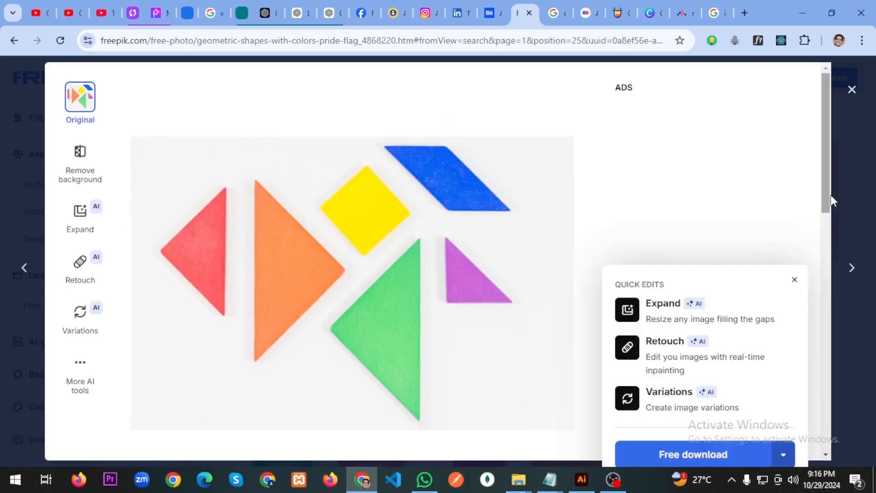
{"action": "left_click_drag", "start_coordinate": [831, 201], "coordinate": [830, 332]}
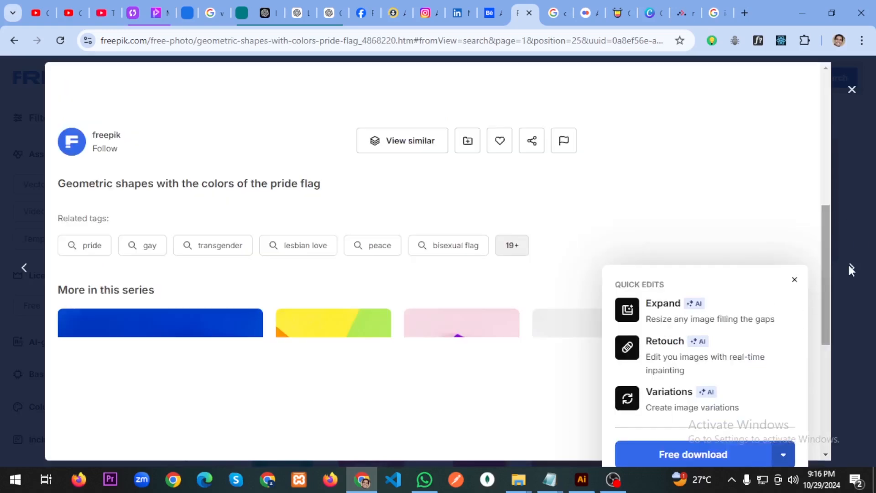
{"action": "scroll", "coordinate": [673, 270], "scroll_direction": "up", "scroll_amount": 5}
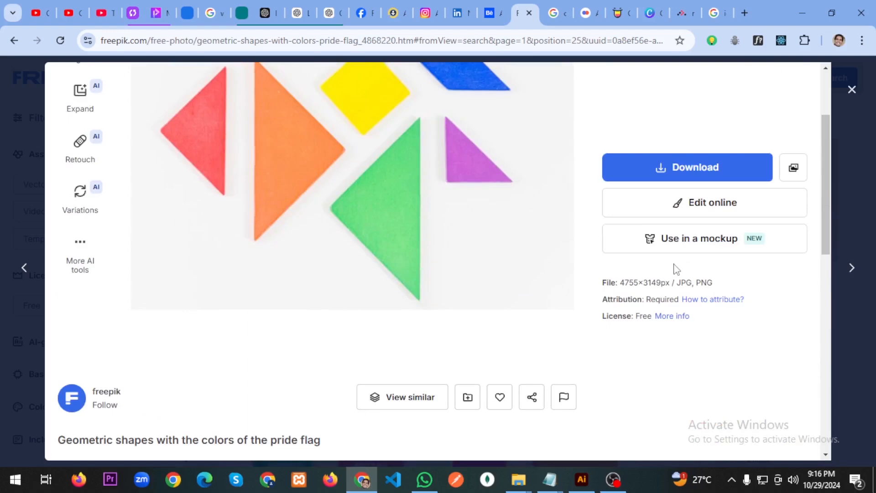
- Check the free download file sizes offered for the pride flag geometric shapes photo, then close its preview
{"action": "left_click", "coordinate": [762, 176]}
{"action": "left_click", "coordinate": [782, 335]}
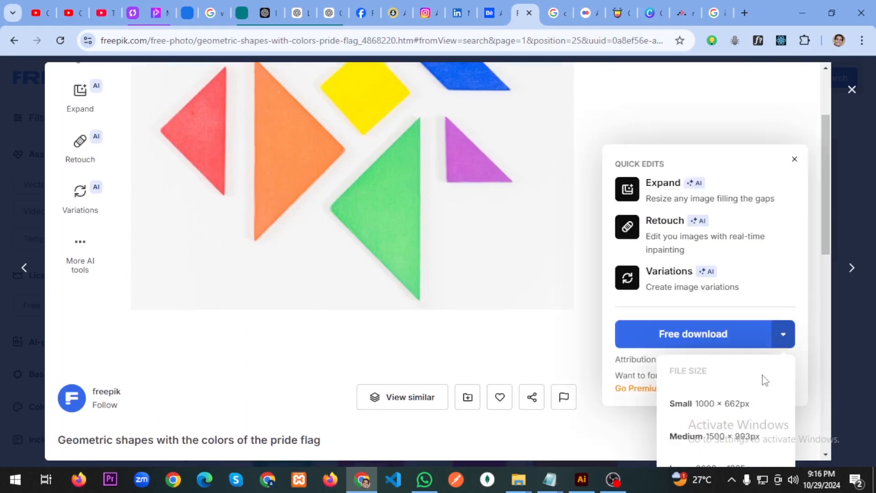
{"action": "left_click", "coordinate": [681, 438]}
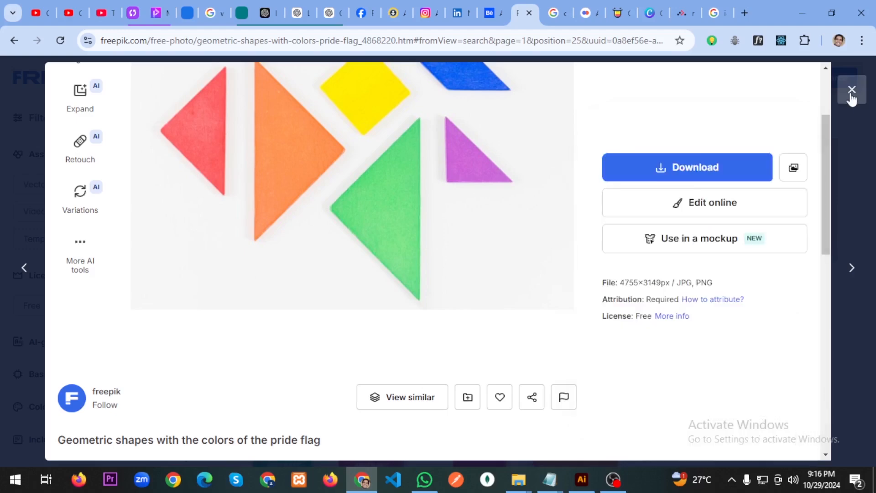
{"action": "left_click", "coordinate": [851, 91]}
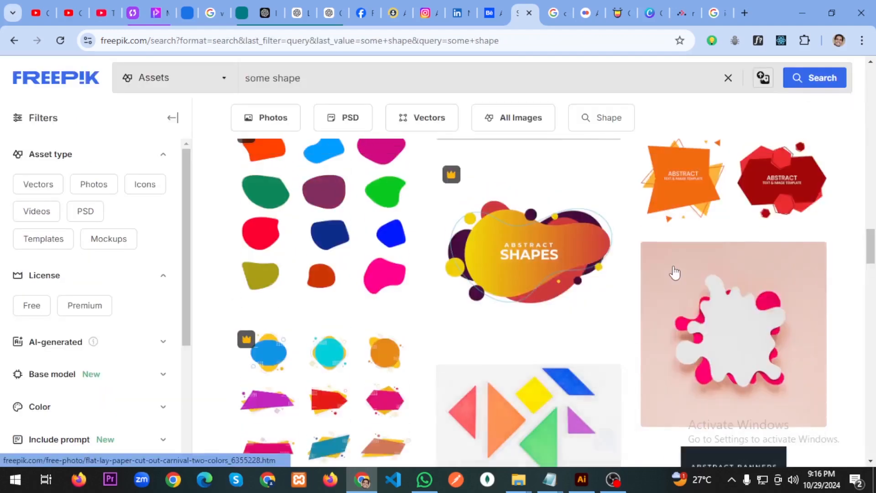
- Look back through the "some shape" results up to the start of the list for a suitable shape design
{"action": "scroll", "coordinate": [553, 281], "scroll_direction": "up", "scroll_amount": 5}
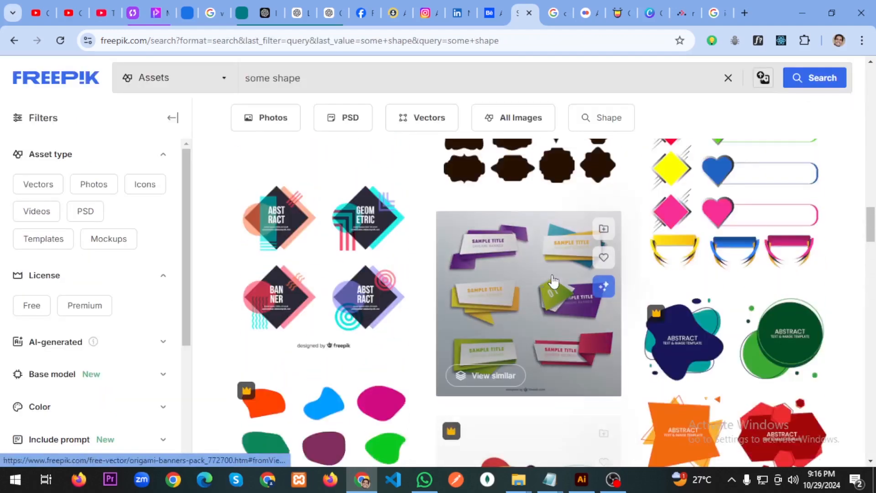
{"action": "scroll", "coordinate": [553, 276], "scroll_direction": "up", "scroll_amount": 8}
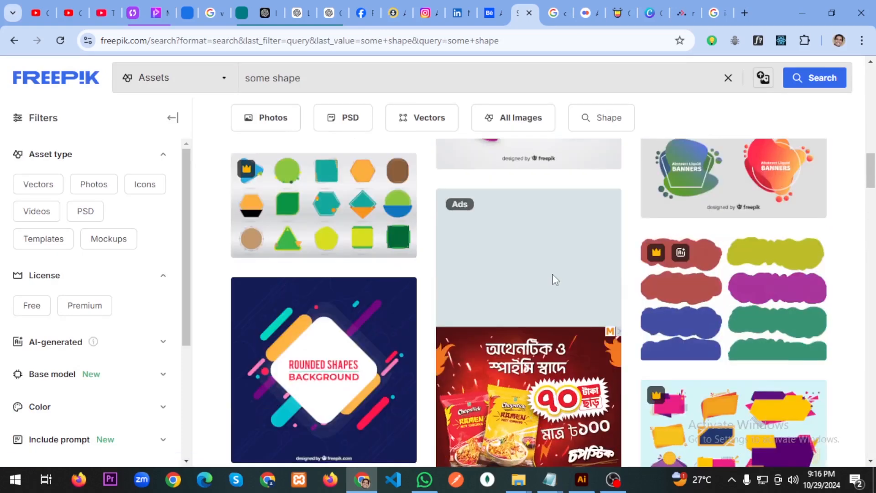
{"action": "scroll", "coordinate": [553, 271], "scroll_direction": "up", "scroll_amount": 4}
{"action": "scroll", "coordinate": [552, 270], "scroll_direction": "up", "scroll_amount": 3}
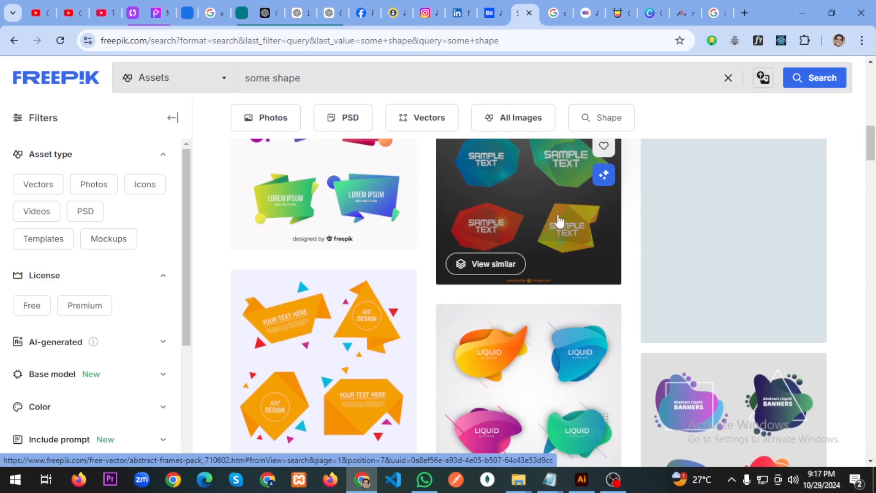
{"action": "scroll", "coordinate": [570, 229], "scroll_direction": "up", "scroll_amount": 5}
{"action": "scroll", "coordinate": [570, 229], "scroll_direction": "up", "scroll_amount": 5}
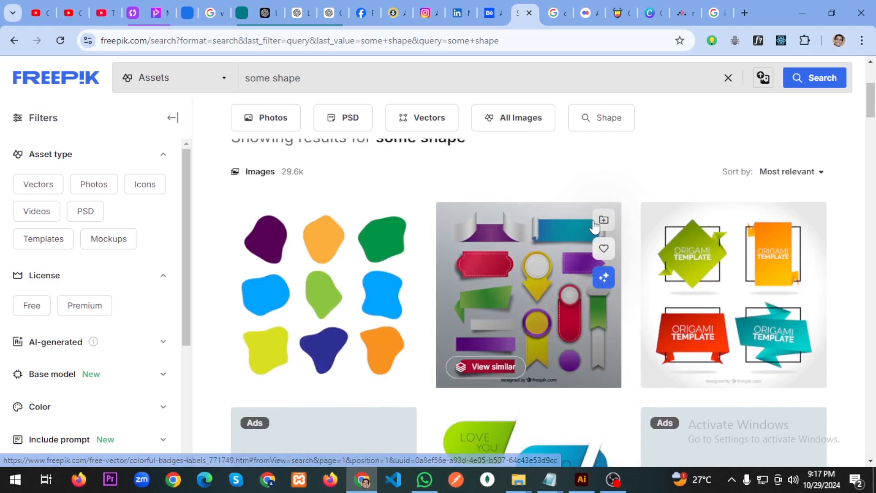
{"action": "scroll", "coordinate": [540, 263], "scroll_direction": "up", "scroll_amount": 1}
{"action": "scroll", "coordinate": [539, 264], "scroll_direction": "up", "scroll_amount": 4}
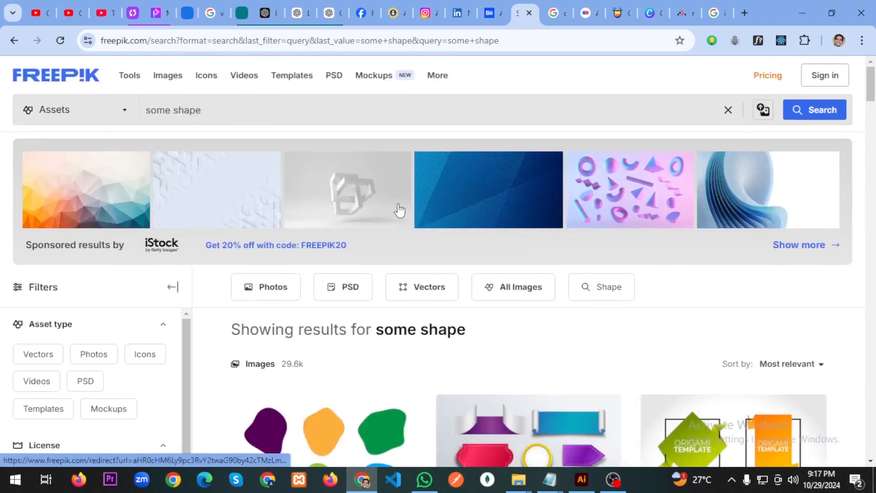
- Search Freepik for "tringle shape" and browse the triangle images among the first results
{"action": "left_click_drag", "start_coordinate": [171, 110], "coordinate": [145, 110]}
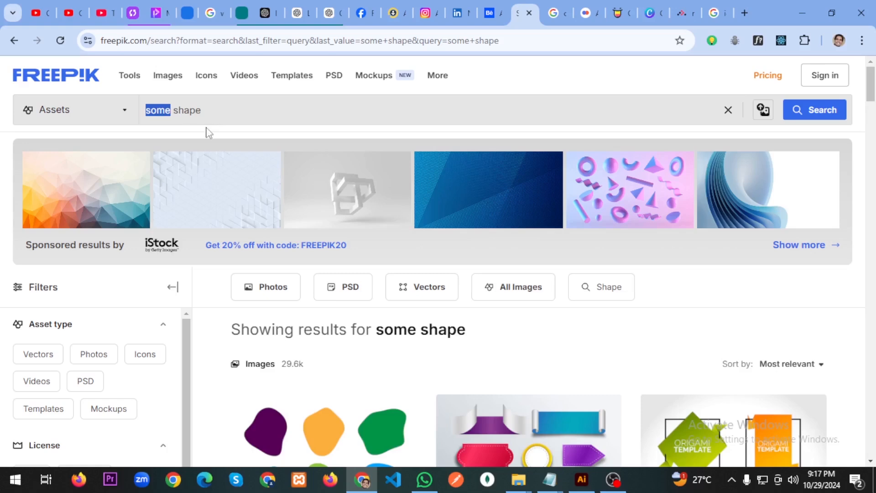
{"action": "type", "text": "tringle"}
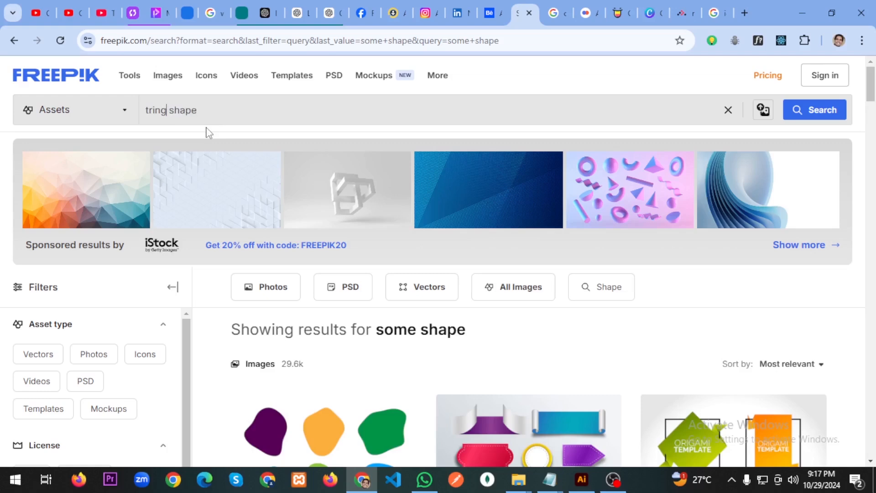
{"action": "key", "text": "Return"}
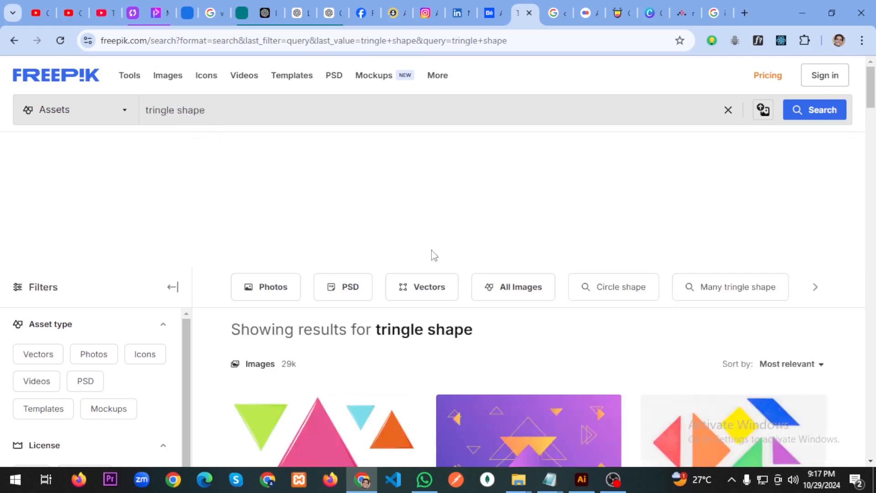
{"action": "scroll", "coordinate": [431, 274], "scroll_direction": "down", "scroll_amount": 4}
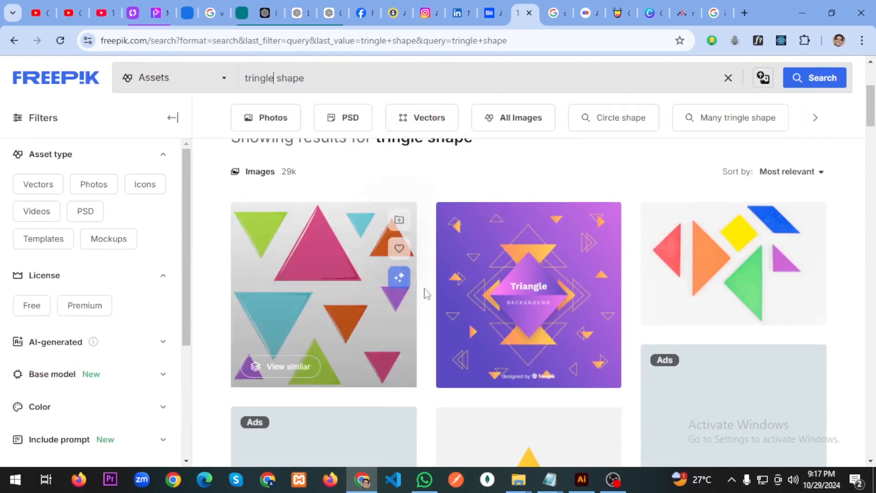
{"action": "scroll", "coordinate": [368, 288], "scroll_direction": "down", "scroll_amount": 3}
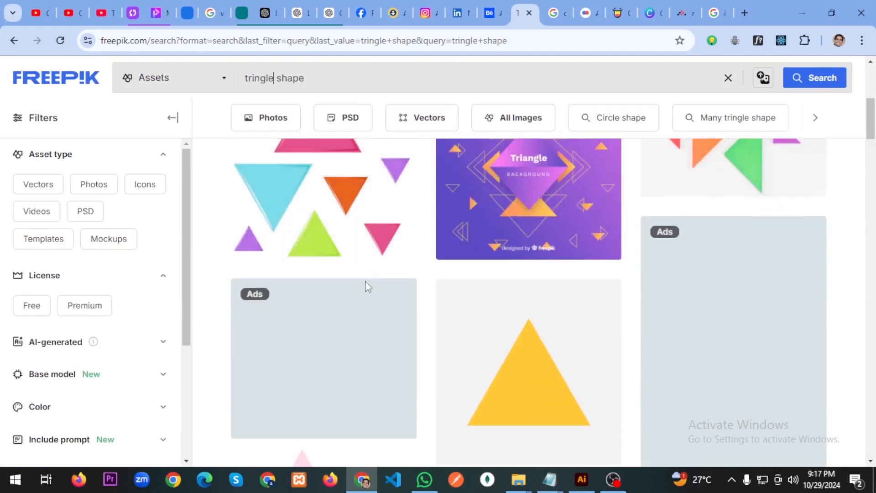
{"action": "scroll", "coordinate": [363, 282], "scroll_direction": "down", "scroll_amount": 5}
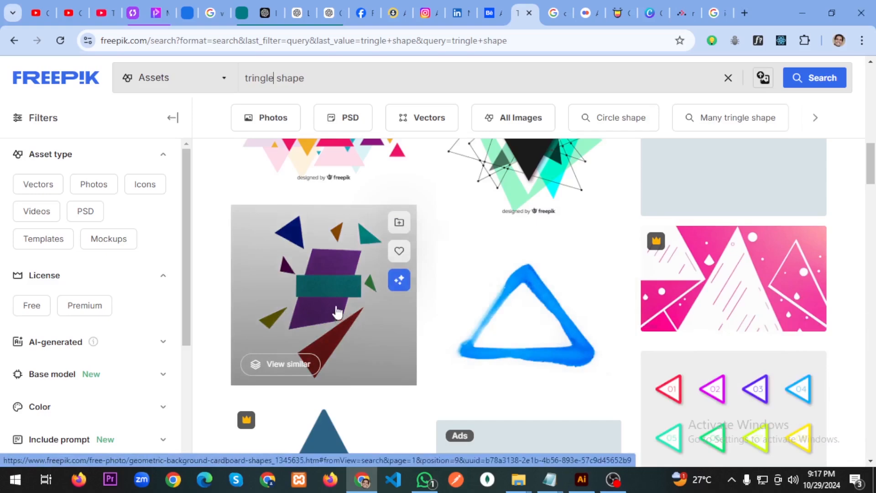
{"action": "scroll", "coordinate": [371, 324], "scroll_direction": "down", "scroll_amount": 4}
{"action": "scroll", "coordinate": [361, 315], "scroll_direction": "up", "scroll_amount": 6}
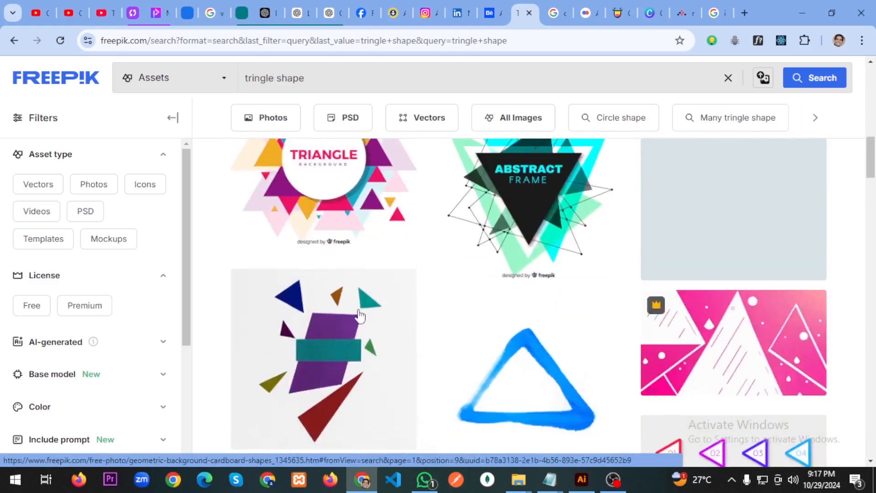
- Open the photo of purple, teal and red cardboard shapes, check its free download sizes and close the preview
{"action": "left_click", "coordinate": [337, 318]}
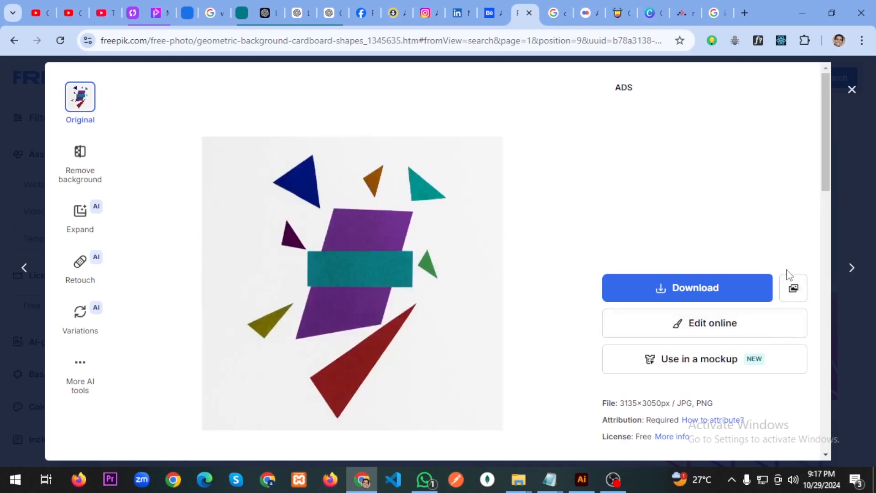
{"action": "left_click", "coordinate": [768, 297]}
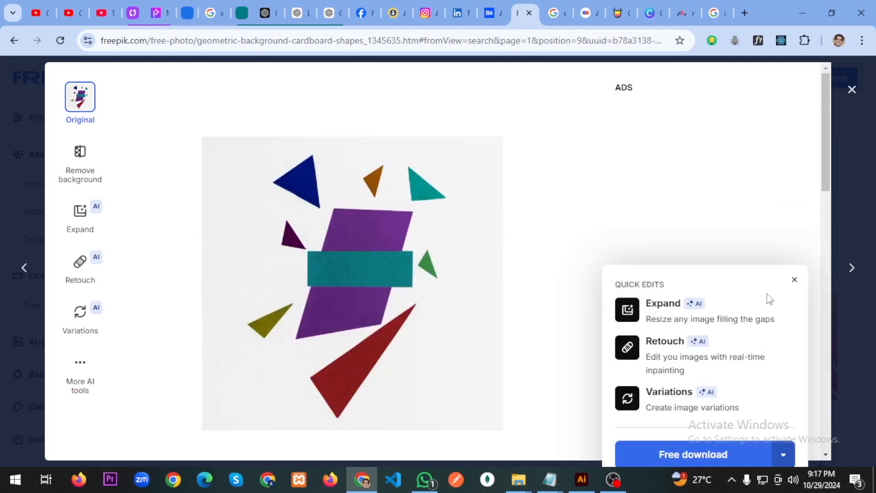
{"action": "scroll", "coordinate": [795, 318], "scroll_direction": "down", "scroll_amount": 7}
{"action": "left_click", "coordinate": [783, 137]}
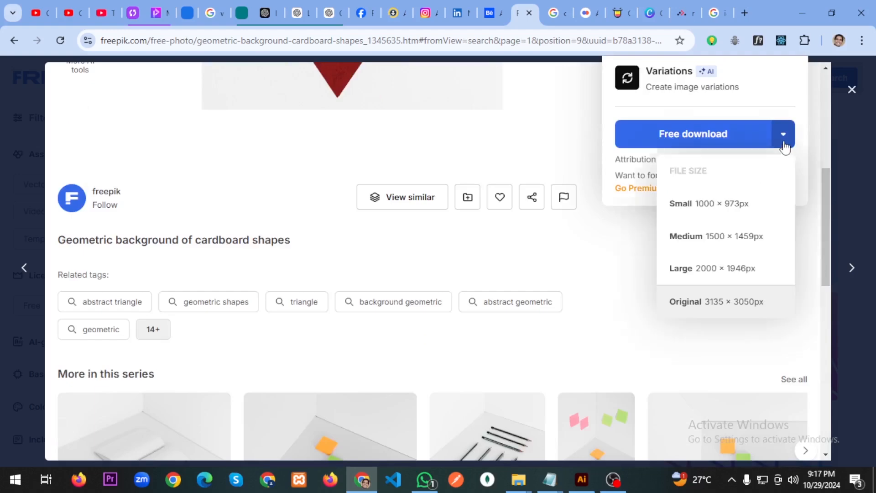
{"action": "scroll", "coordinate": [631, 278], "scroll_direction": "up", "scroll_amount": 7}
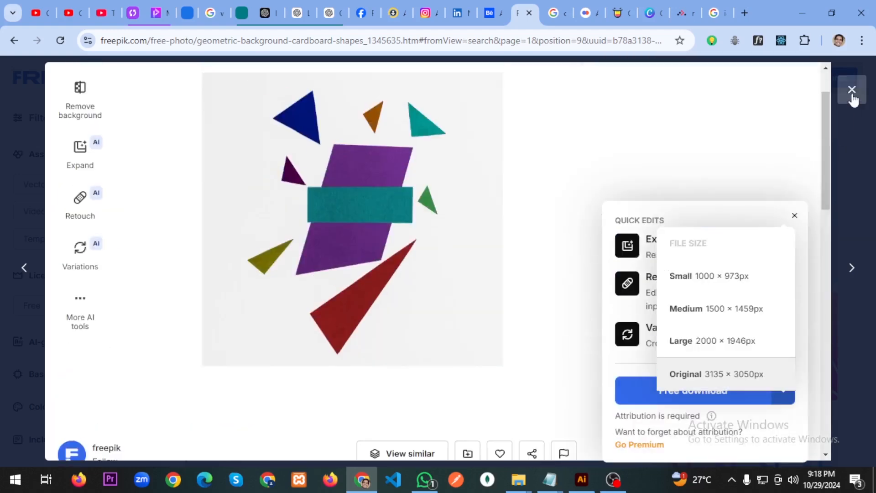
{"action": "left_click", "coordinate": [852, 89]}
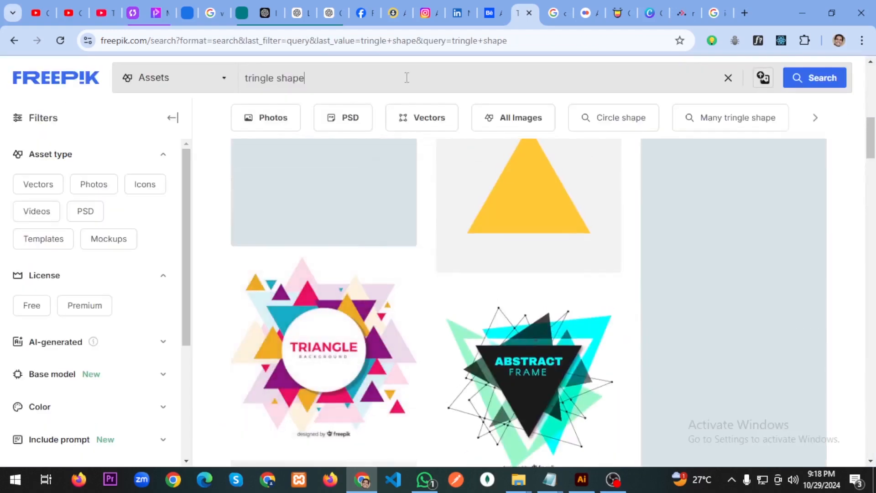
- Search Freepik for "tringle shape ai" and browse the triangle designs through to the end of the first results page
{"action": "key", "text": "Return"}
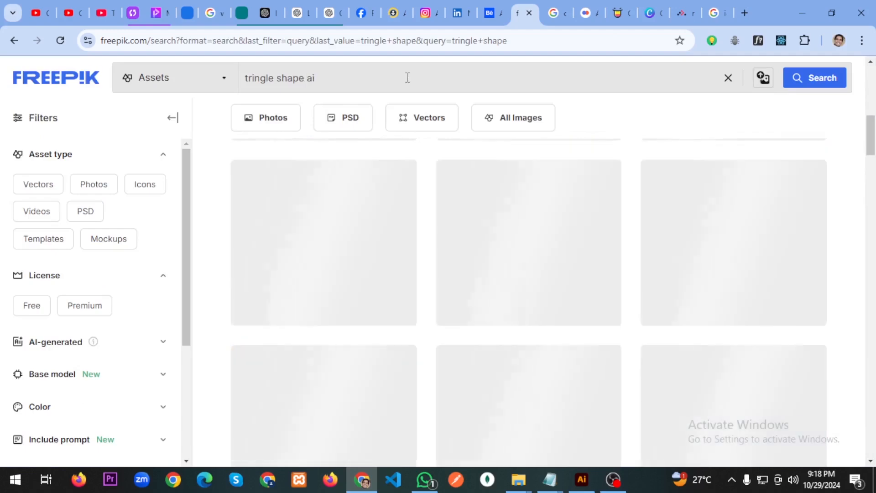
{"action": "scroll", "coordinate": [427, 261], "scroll_direction": "down", "scroll_amount": 5}
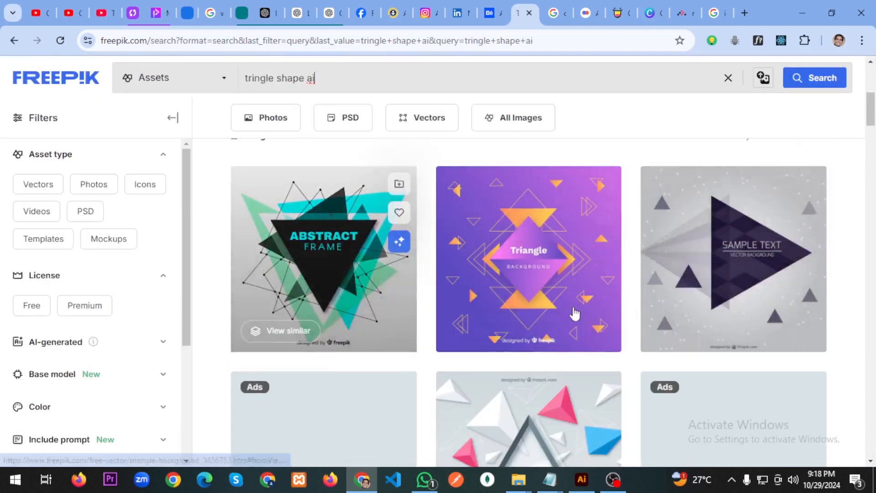
{"action": "scroll", "coordinate": [573, 313], "scroll_direction": "down", "scroll_amount": 5}
{"action": "scroll", "coordinate": [572, 316], "scroll_direction": "down", "scroll_amount": 9}
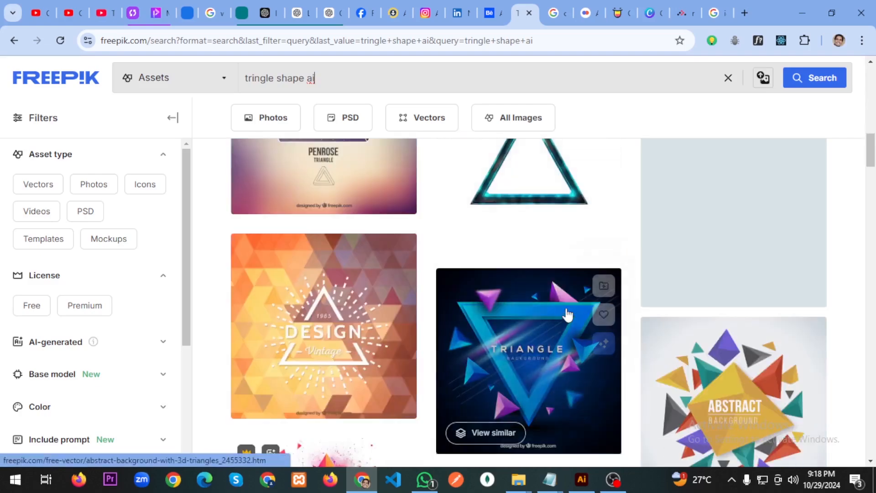
{"action": "scroll", "coordinate": [567, 312], "scroll_direction": "down", "scroll_amount": 9}
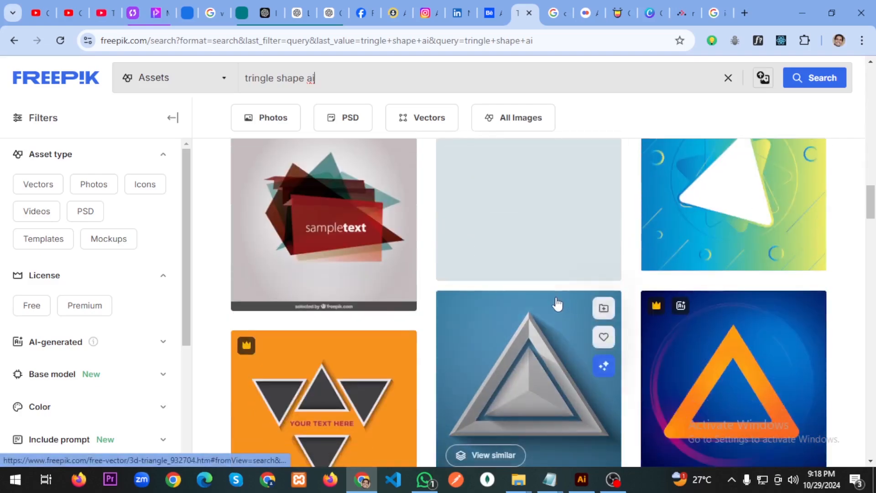
{"action": "scroll", "coordinate": [557, 303], "scroll_direction": "down", "scroll_amount": 9}
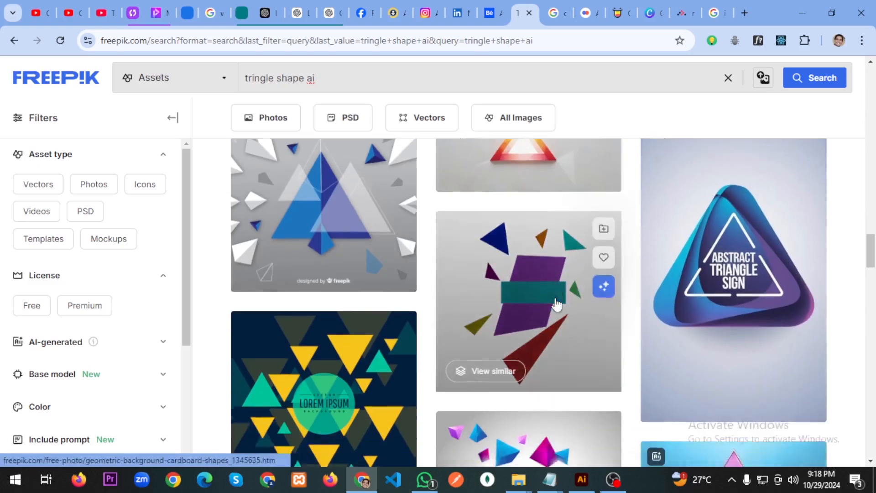
{"action": "scroll", "coordinate": [556, 304], "scroll_direction": "down", "scroll_amount": 6}
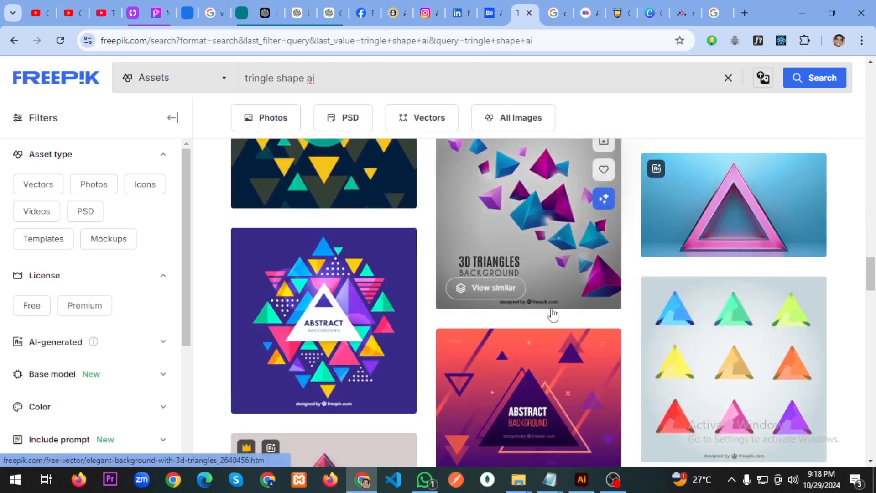
{"action": "scroll", "coordinate": [553, 315], "scroll_direction": "down", "scroll_amount": 7}
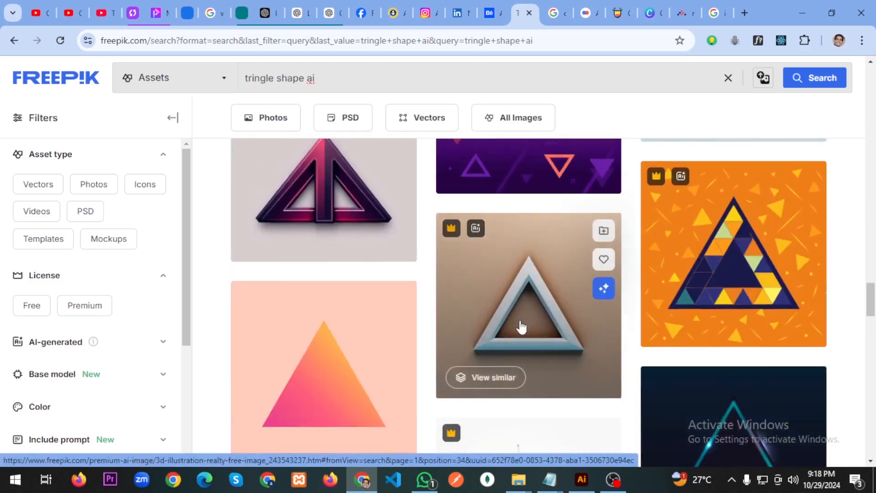
{"action": "scroll", "coordinate": [521, 327], "scroll_direction": "down", "scroll_amount": 18}
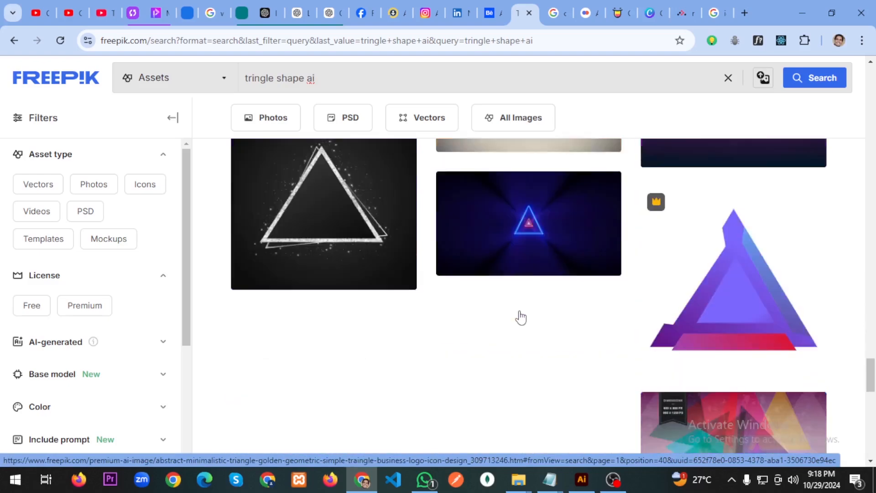
{"action": "scroll", "coordinate": [521, 317], "scroll_direction": "down", "scroll_amount": 8}
{"action": "left_click", "coordinate": [519, 311]}
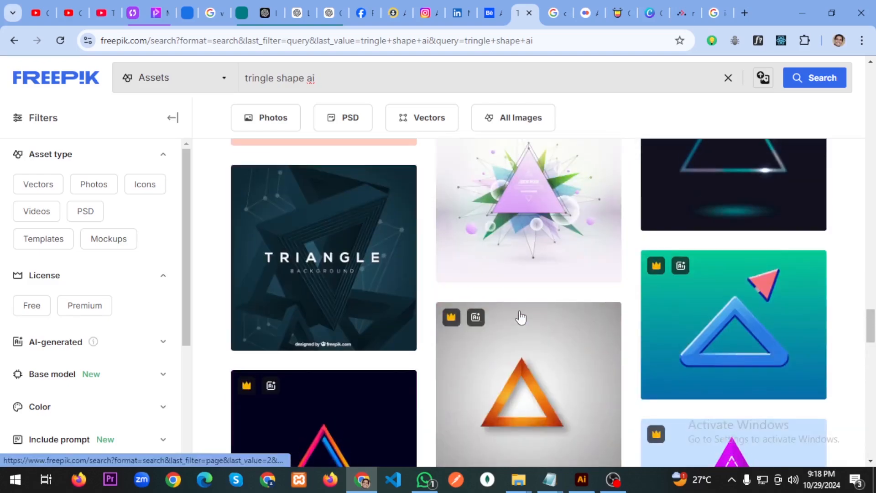
- Examine the first page of "tringle shape ai" results again from start to end for a suitable triangle design
{"action": "scroll", "coordinate": [520, 317], "scroll_direction": "up", "scroll_amount": 20}
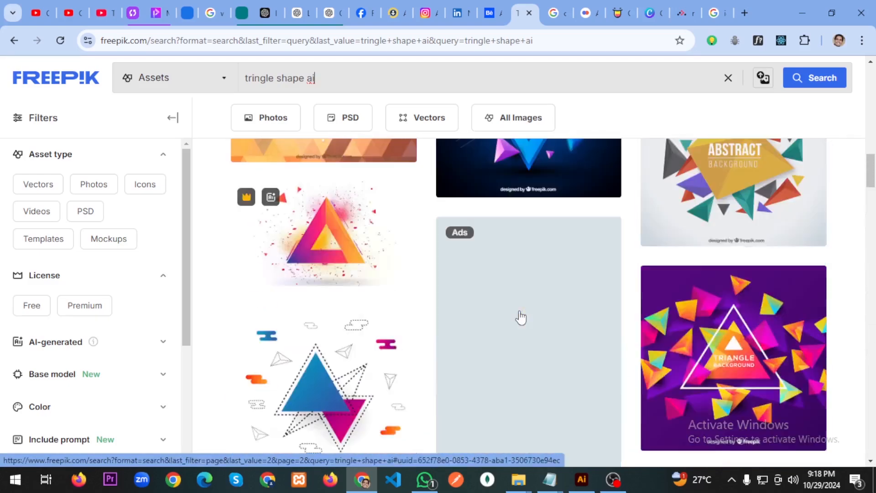
{"action": "scroll", "coordinate": [520, 317], "scroll_direction": "up", "scroll_amount": 12}
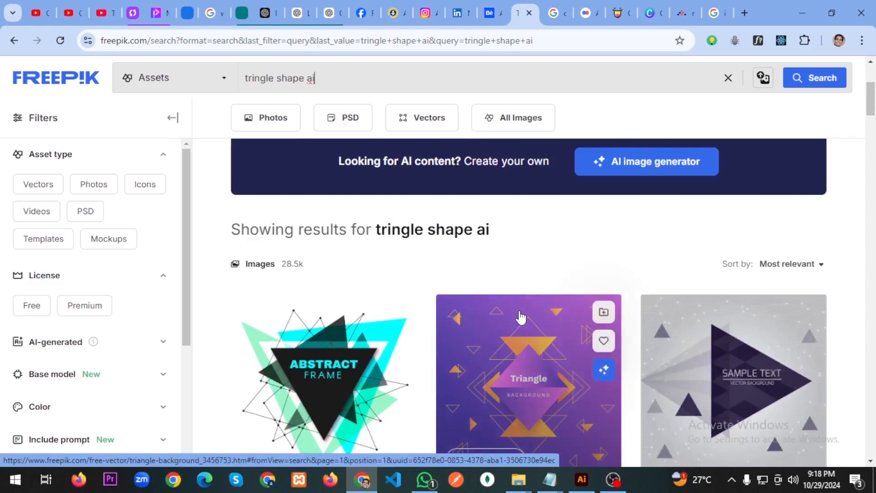
{"action": "scroll", "coordinate": [521, 317], "scroll_direction": "down", "scroll_amount": 2}
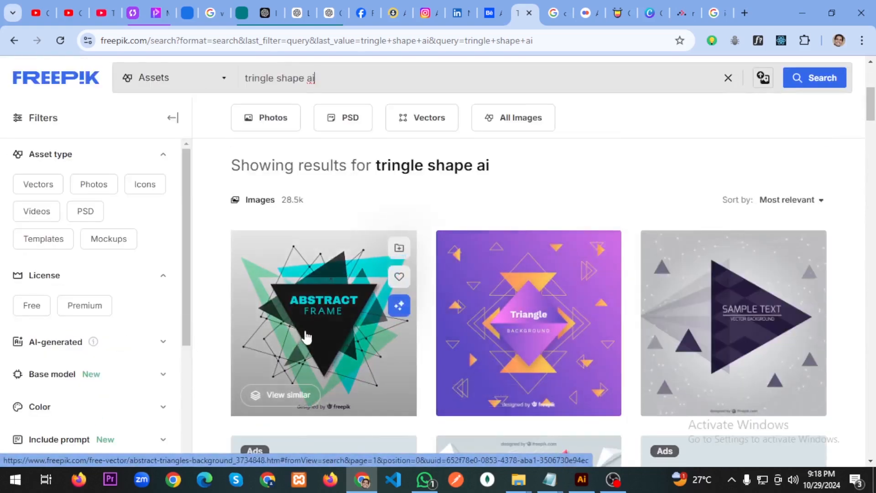
{"action": "scroll", "coordinate": [327, 332], "scroll_direction": "down", "scroll_amount": 5}
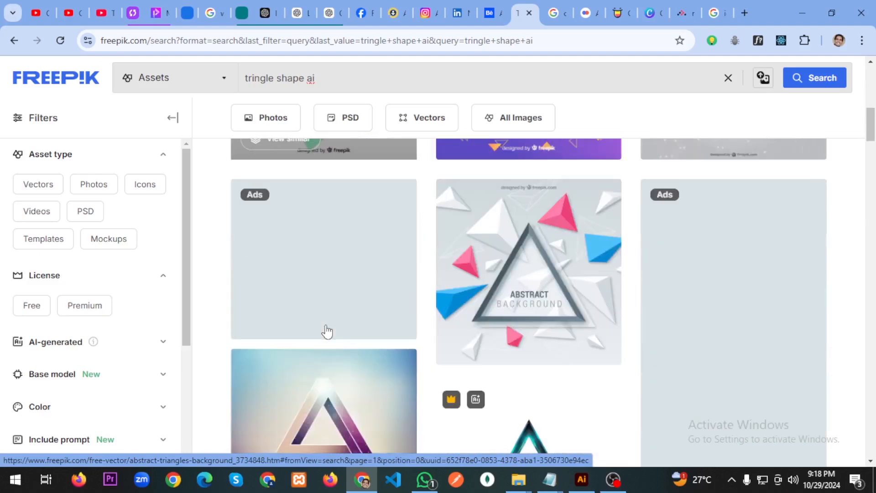
{"action": "scroll", "coordinate": [327, 332], "scroll_direction": "down", "scroll_amount": 8}
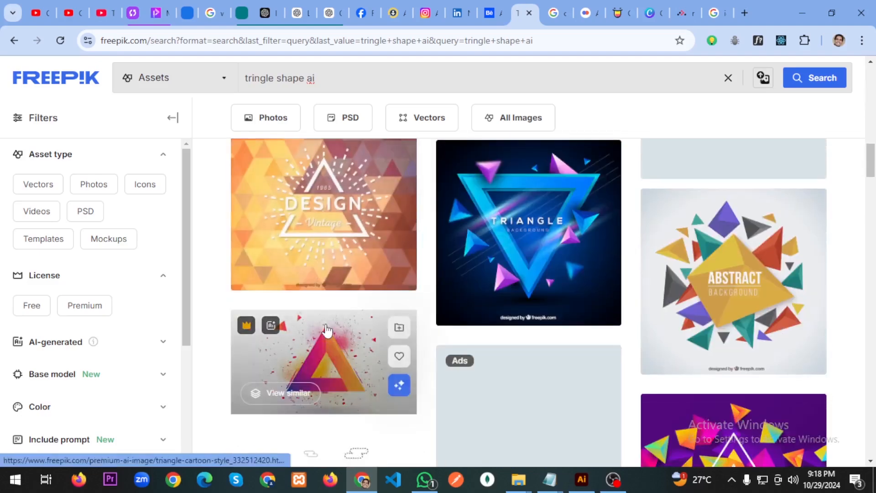
{"action": "scroll", "coordinate": [327, 330], "scroll_direction": "down", "scroll_amount": 6}
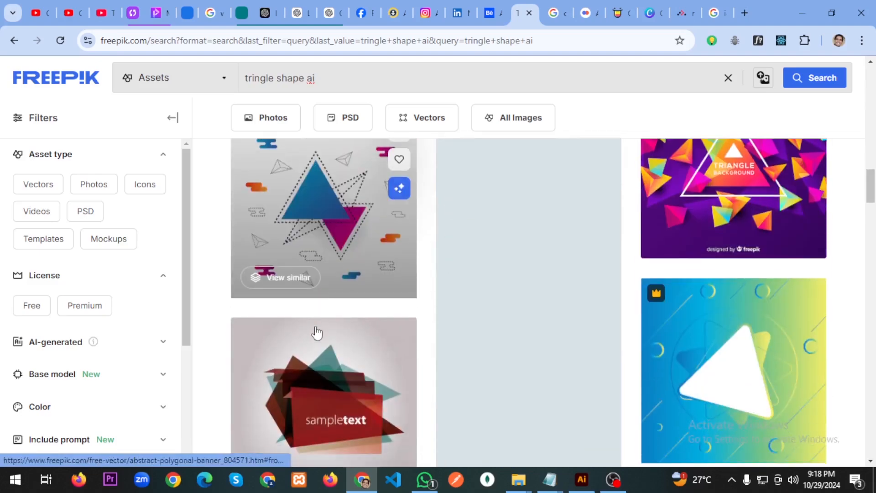
{"action": "scroll", "coordinate": [331, 332], "scroll_direction": "down", "scroll_amount": 10}
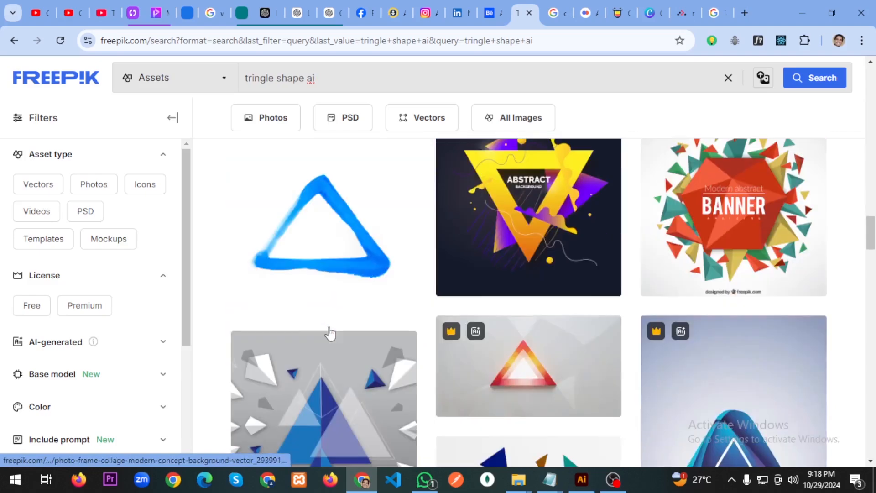
{"action": "scroll", "coordinate": [329, 333], "scroll_direction": "up", "scroll_amount": 4}
{"action": "scroll", "coordinate": [329, 330], "scroll_direction": "down", "scroll_amount": 4}
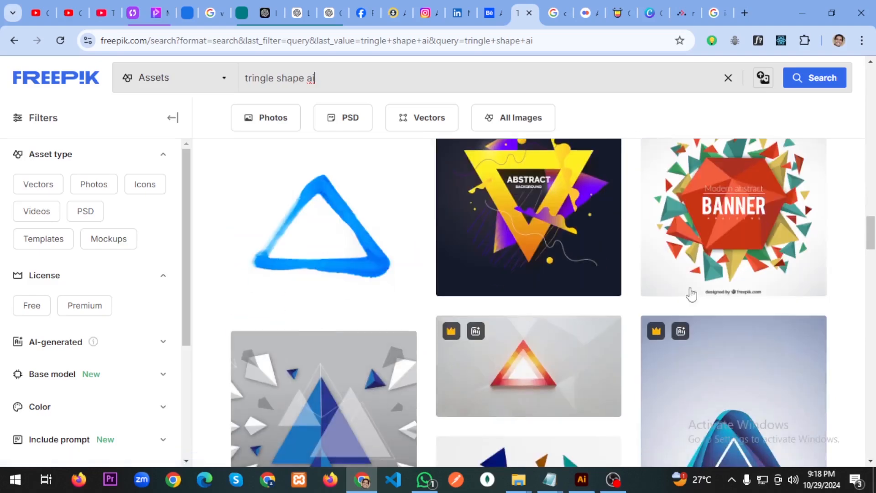
{"action": "scroll", "coordinate": [396, 322], "scroll_direction": "down", "scroll_amount": 4}
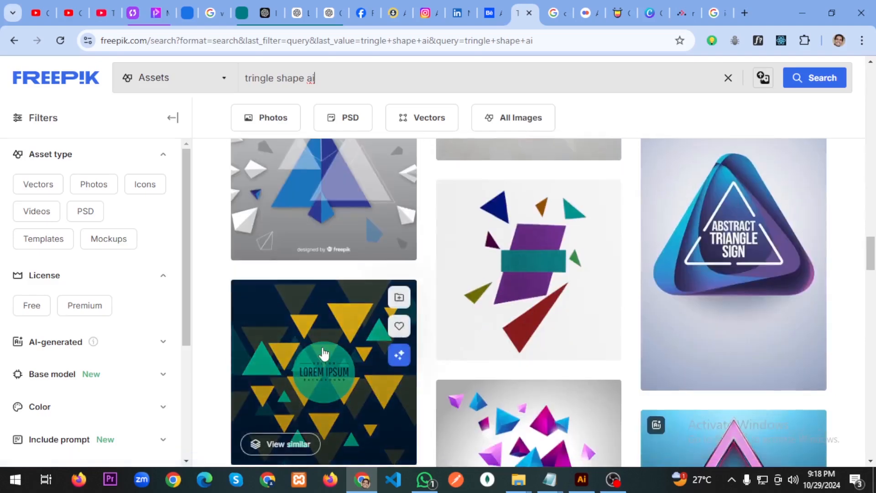
{"action": "scroll", "coordinate": [342, 344], "scroll_direction": "down", "scroll_amount": 3}
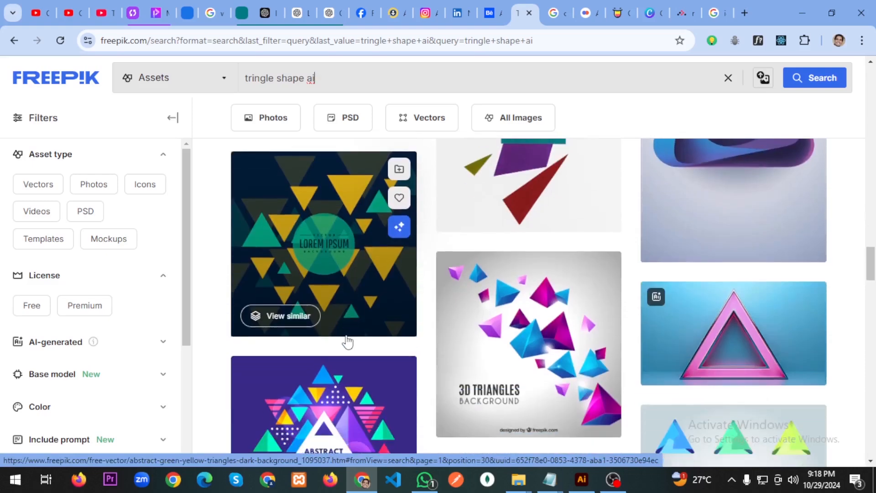
{"action": "scroll", "coordinate": [347, 341], "scroll_direction": "down", "scroll_amount": 10}
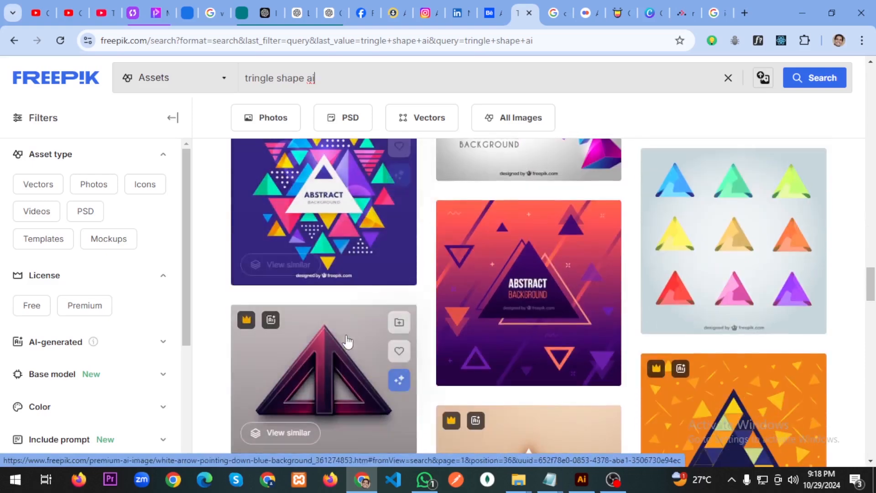
{"action": "scroll", "coordinate": [346, 341], "scroll_direction": "down", "scroll_amount": 10}
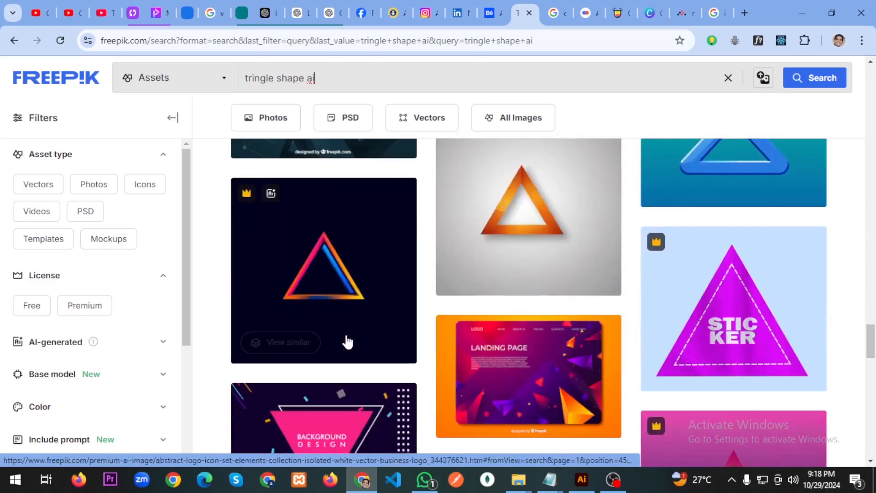
- Open the photo of geometric shapes in pride flag colors, check its free download sizes and close the preview
{"action": "left_click", "coordinate": [760, 295]}
{"action": "scroll", "coordinate": [819, 223], "scroll_direction": "down", "scroll_amount": 3}
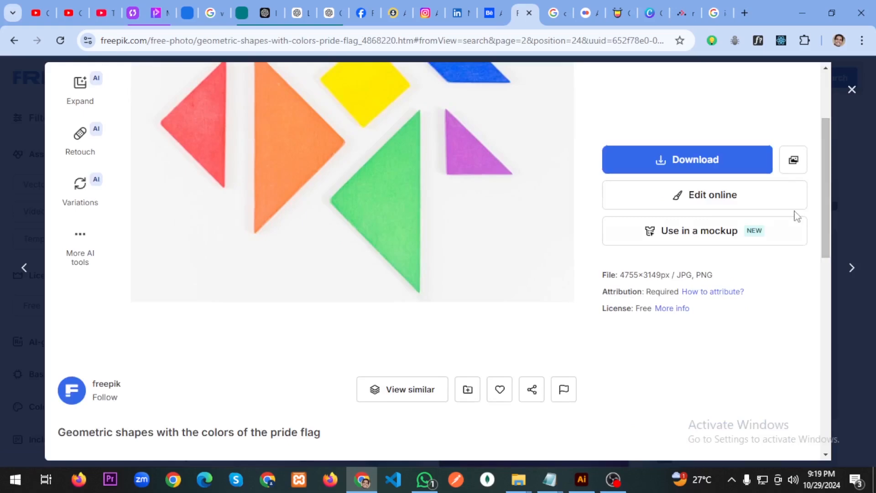
{"action": "left_click", "coordinate": [790, 329]}
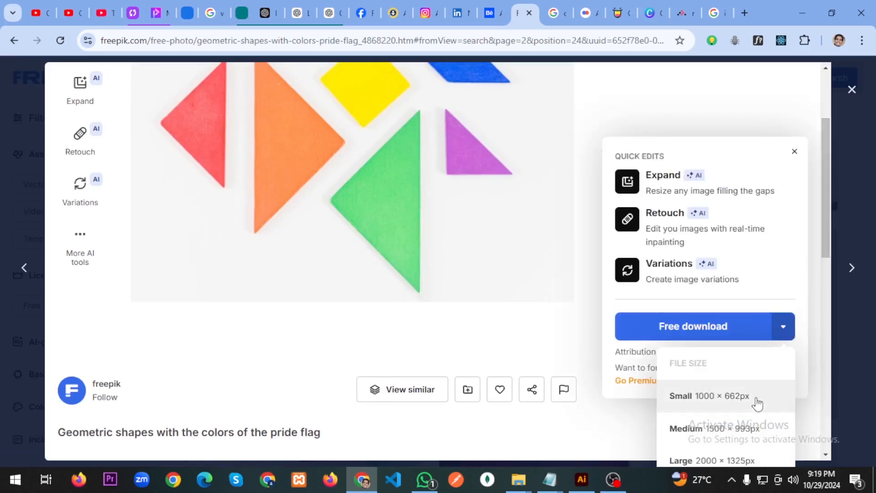
{"action": "left_click", "coordinate": [851, 90]}
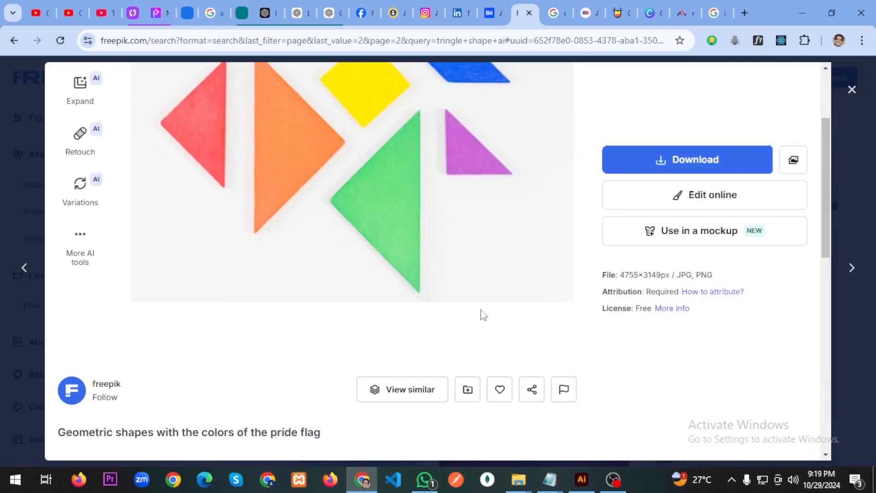
- Browse the second page of "tringle shape ai" results for a usable triangle design
{"action": "scroll", "coordinate": [318, 330], "scroll_direction": "down", "scroll_amount": 10}
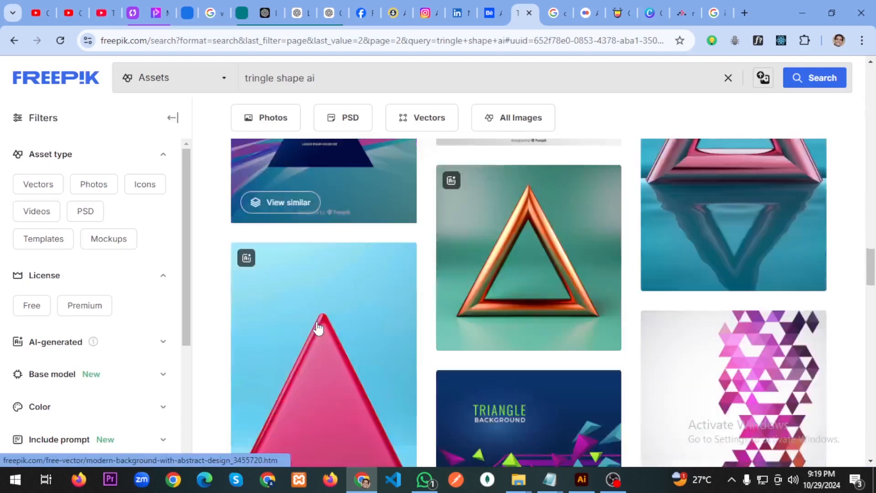
{"action": "scroll", "coordinate": [318, 330], "scroll_direction": "down", "scroll_amount": 6}
{"action": "scroll", "coordinate": [318, 329], "scroll_direction": "up", "scroll_amount": 5}
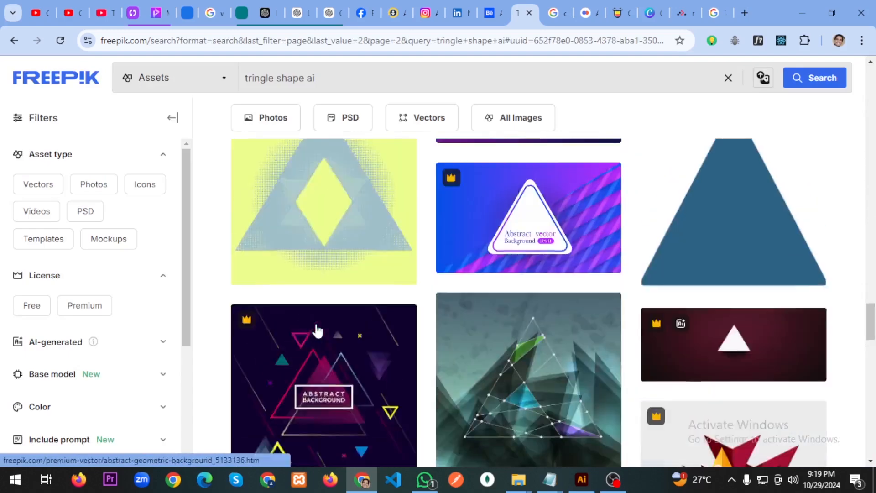
{"action": "scroll", "coordinate": [318, 330], "scroll_direction": "up", "scroll_amount": 10}
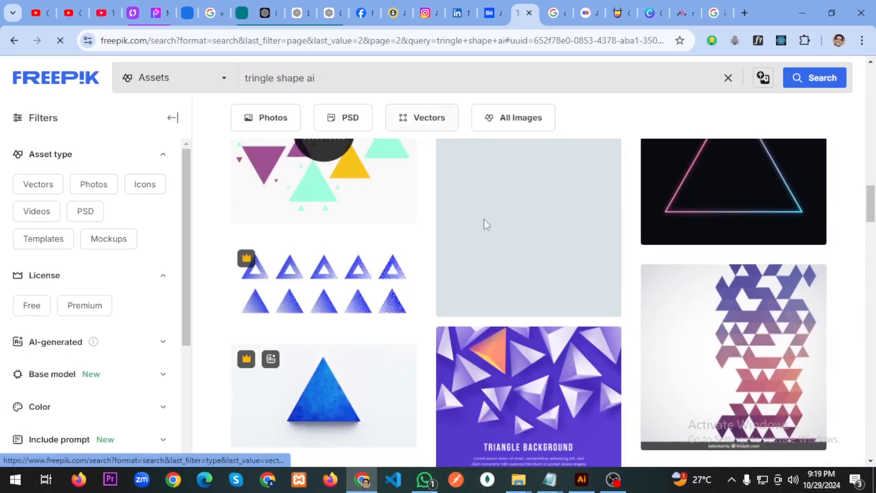
- Restrict the "tringle shape ai" results to vectors and open the purple and orange "Triangle background" design
{"action": "left_click", "coordinate": [422, 117]}
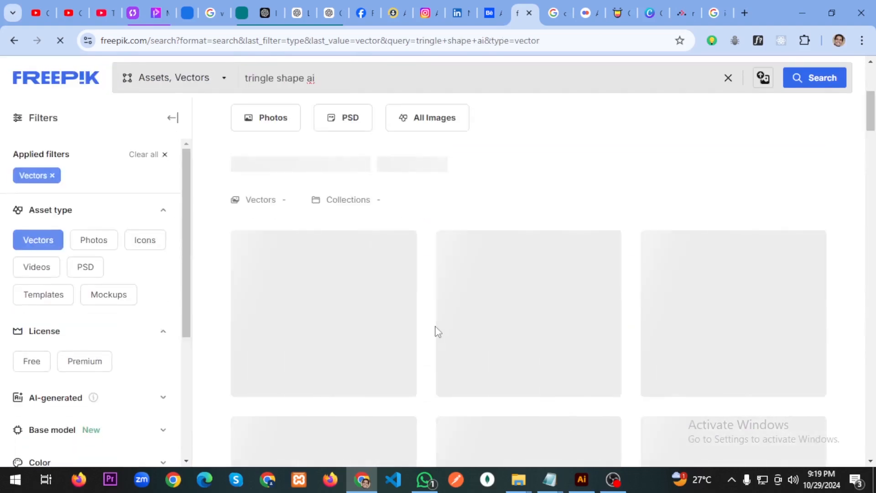
{"action": "scroll", "coordinate": [435, 330], "scroll_direction": "down", "scroll_amount": 3}
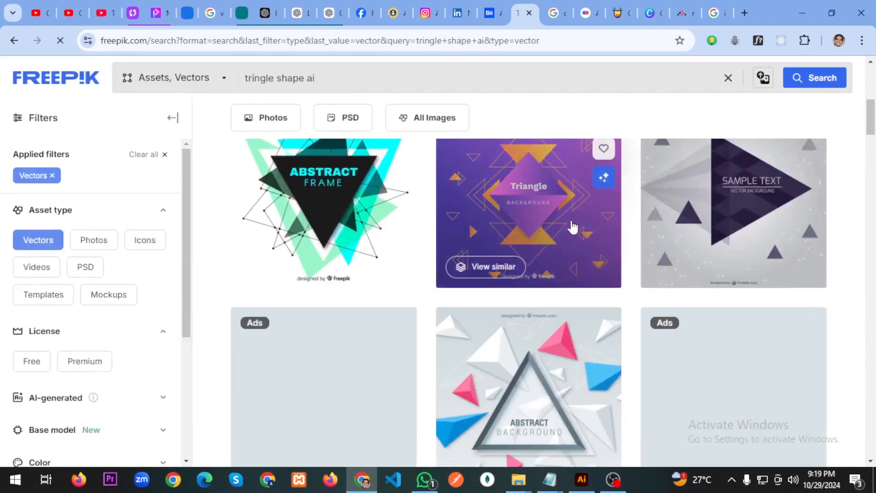
{"action": "left_click", "coordinate": [570, 229]}
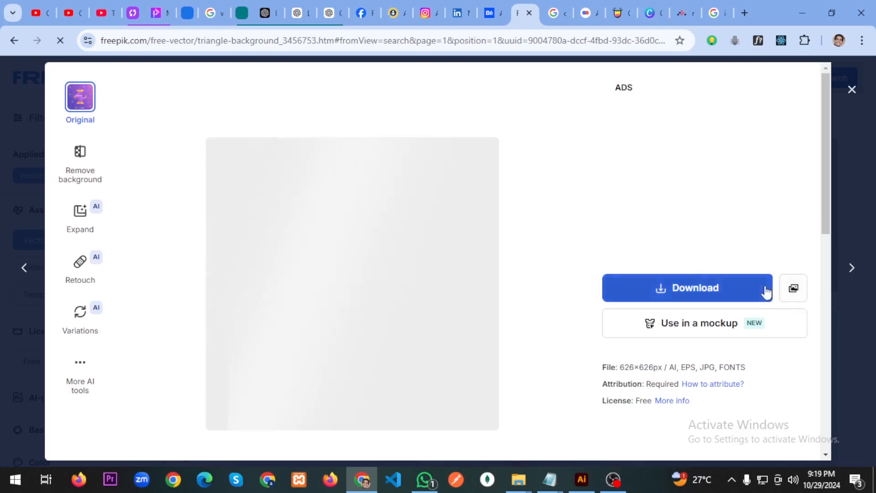
- Download the "Triangle background" vector for free as an AI file and check it in the browser's recent downloads
{"action": "left_click", "coordinate": [764, 290]}
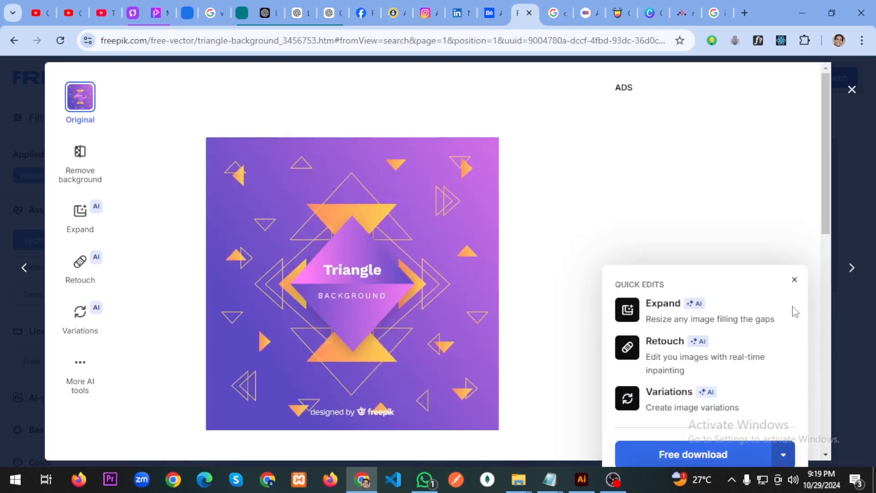
{"action": "left_click_drag", "start_coordinate": [825, 210], "coordinate": [836, 290]}
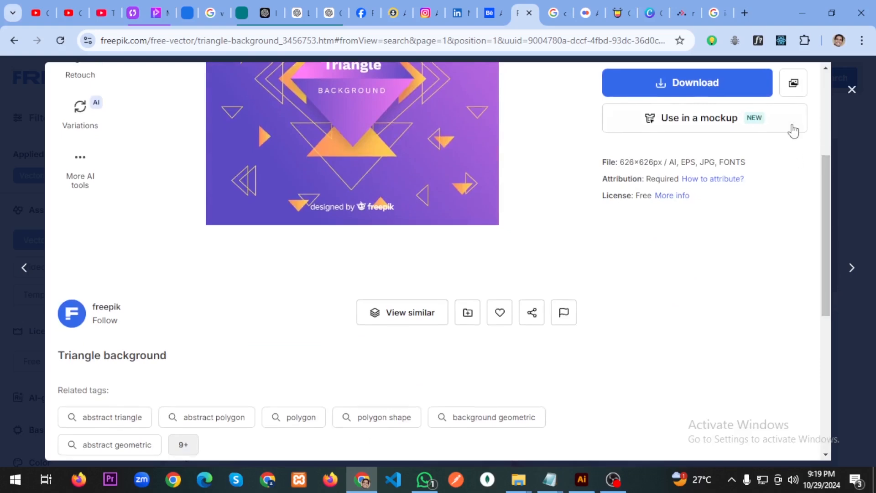
{"action": "scroll", "coordinate": [769, 157], "scroll_direction": "up", "scroll_amount": 3}
{"action": "left_click", "coordinate": [760, 212]}
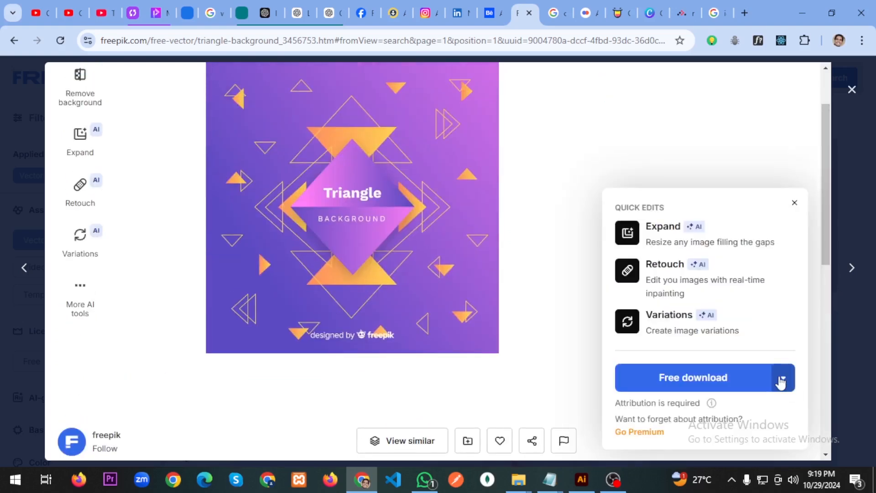
{"action": "left_click", "coordinate": [782, 379]}
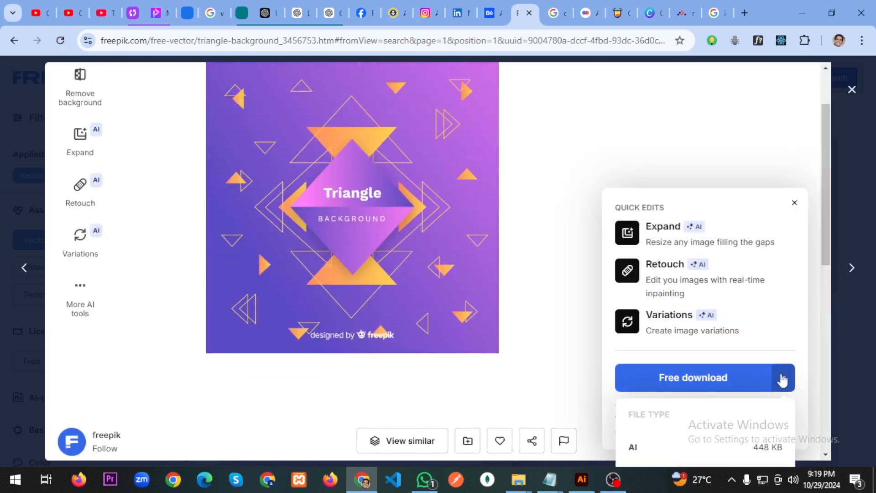
{"action": "left_click", "coordinate": [706, 446]}
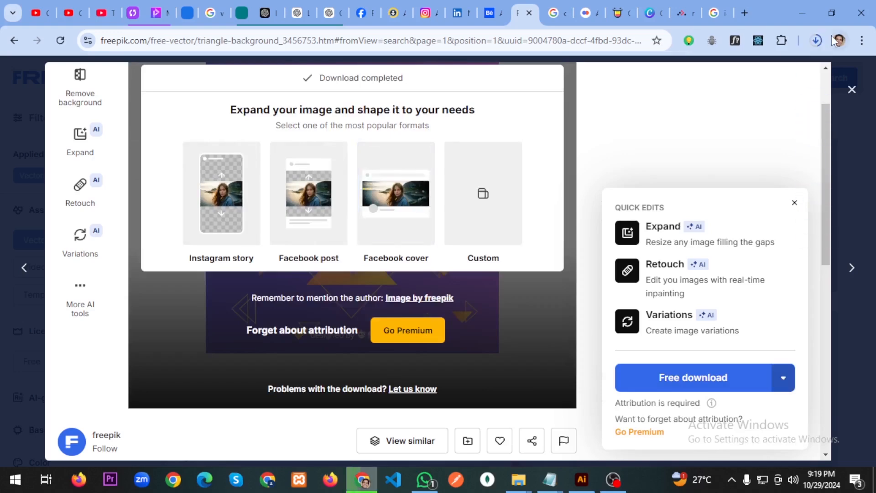
{"action": "left_click", "coordinate": [817, 40]}
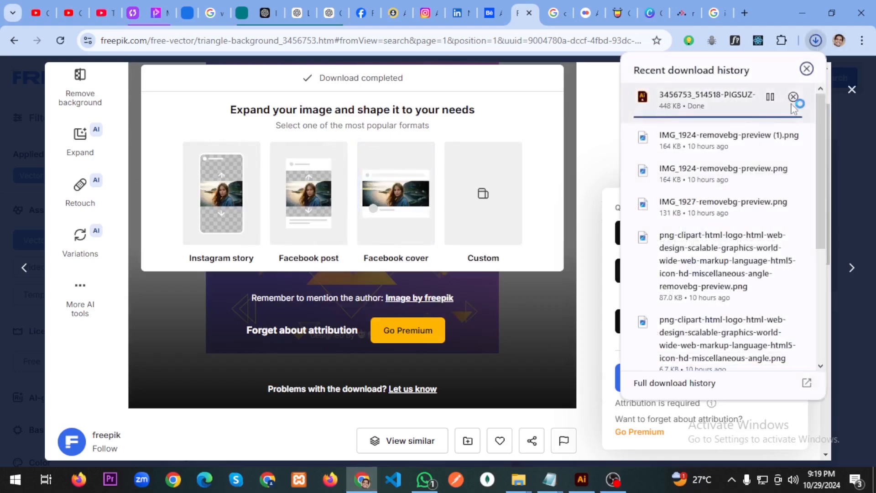
{"action": "left_click", "coordinate": [806, 69]}
- Switch to File Explorer and open 3456753_514518-PIGSUZ-354.ai from the Downloads folder in Illustrator
{"action": "mouse_move", "coordinate": [518, 479]}
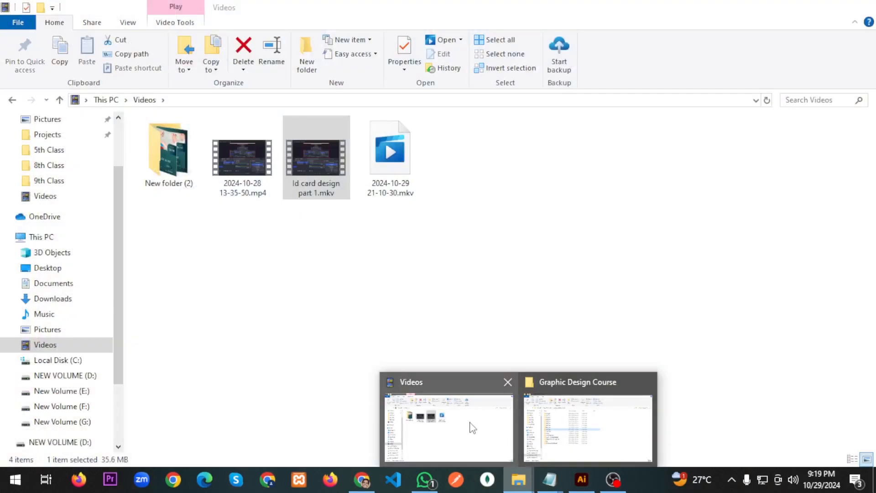
{"action": "left_click", "coordinate": [472, 427]}
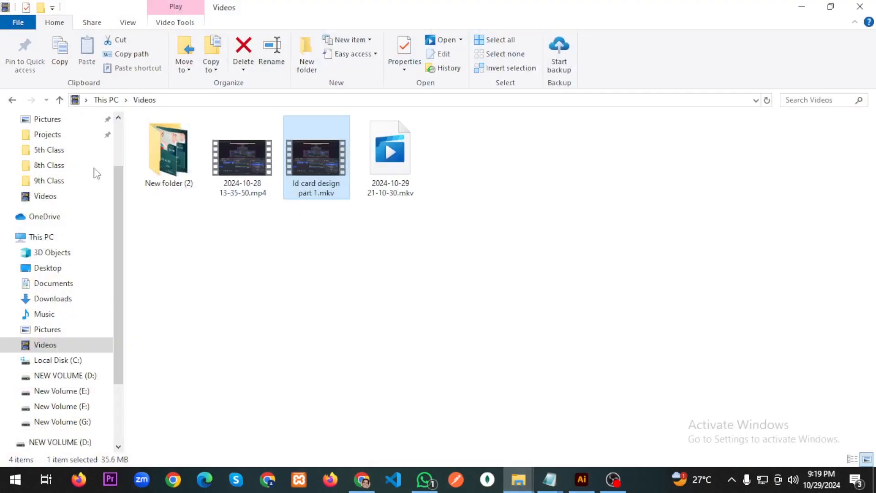
{"action": "scroll", "coordinate": [73, 182], "scroll_direction": "up", "scroll_amount": 2}
{"action": "left_click", "coordinate": [53, 160]}
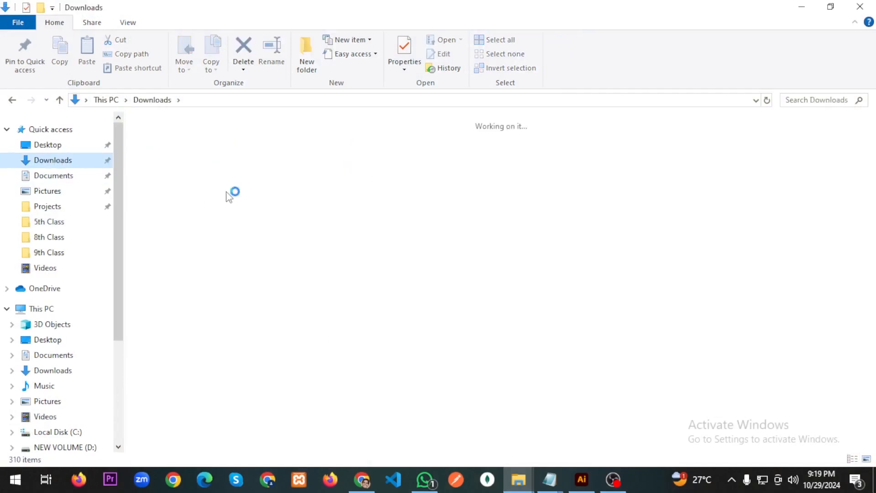
{"action": "left_click", "coordinate": [159, 151]}
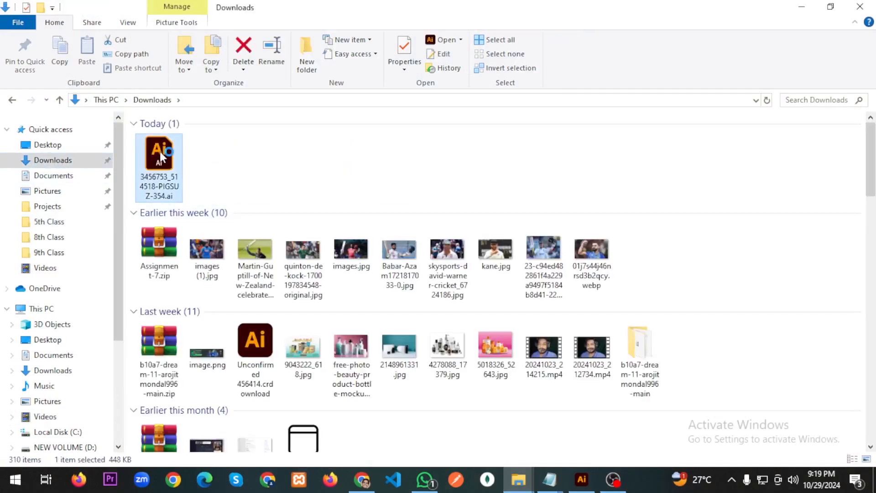
{"action": "double_click", "coordinate": [159, 152]}
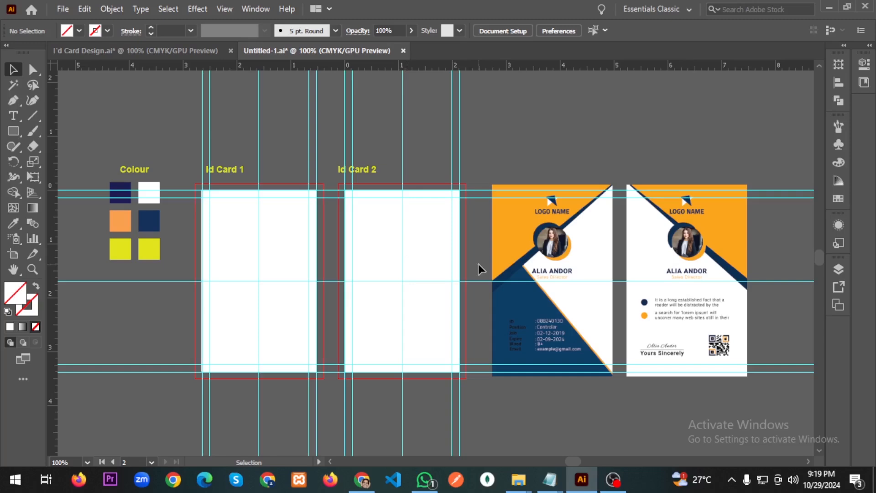
{"action": "left_click", "coordinate": [183, 50]}
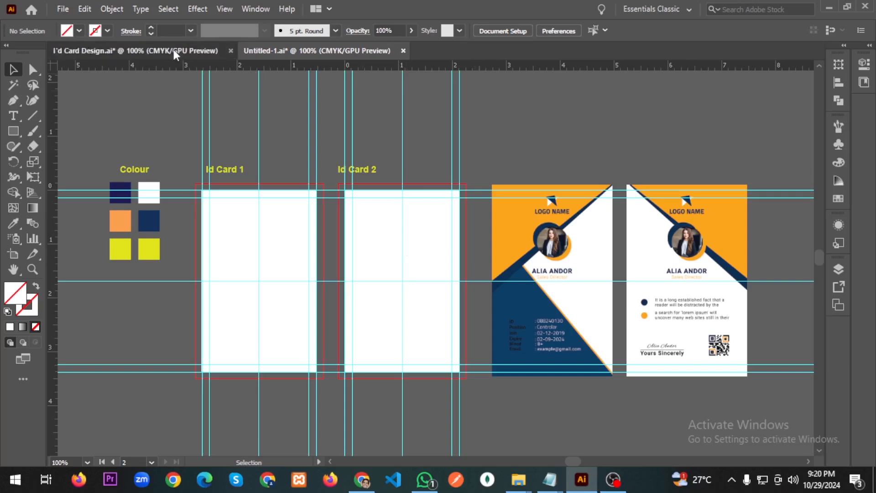
{"action": "left_click", "coordinate": [308, 52]}
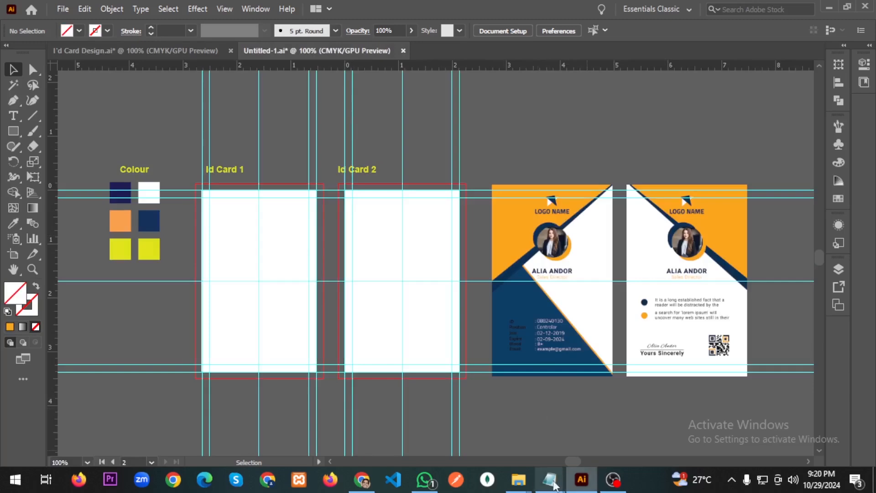
{"action": "mouse_move", "coordinate": [518, 479]}
{"action": "left_click", "coordinate": [446, 413]}
{"action": "key", "text": "alt+Tab"}
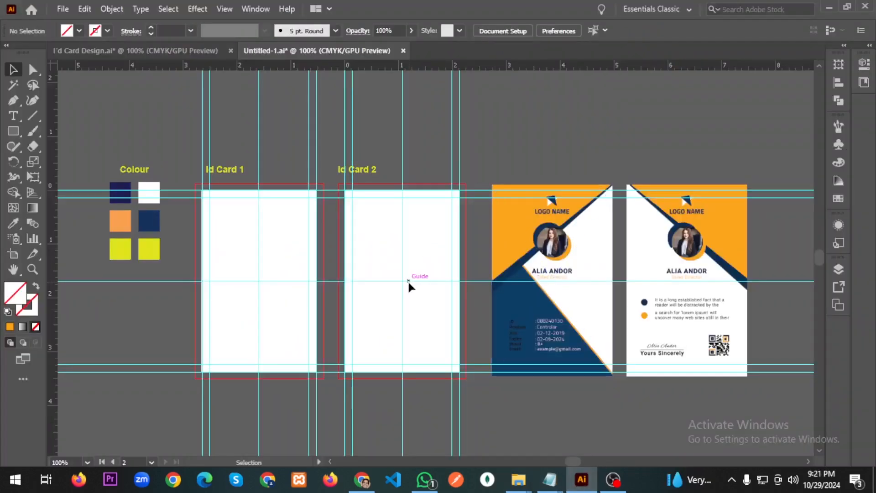
{"action": "left_click", "coordinate": [15, 479]}
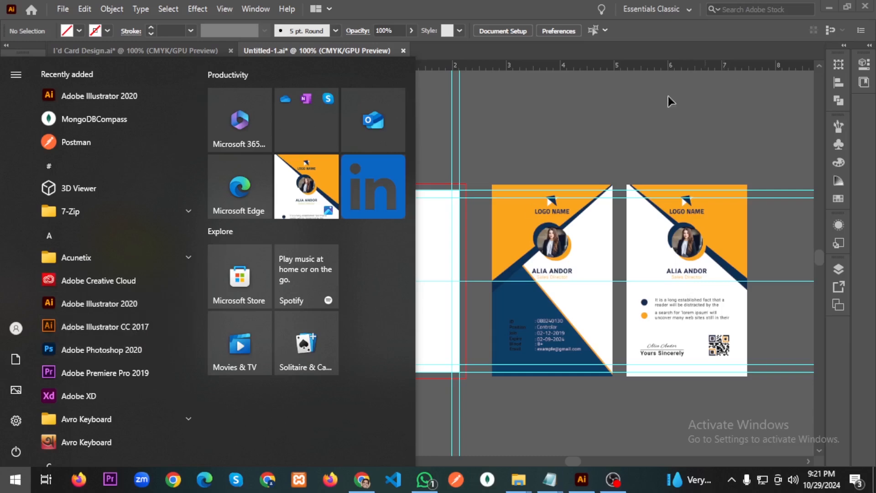
{"action": "left_click", "coordinate": [587, 183]}
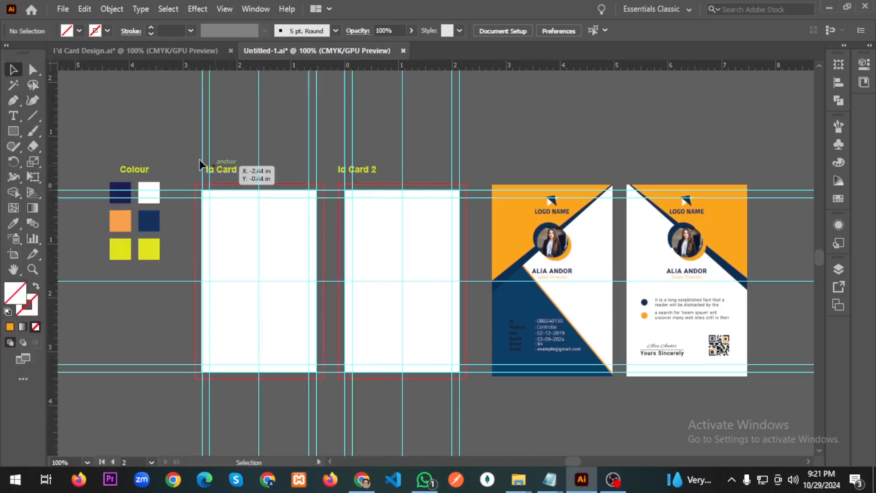
- Create a three-sided polygon with a 0.6944 in radius above the first reference card using the Polygon tool
{"action": "left_click", "coordinate": [13, 132]}
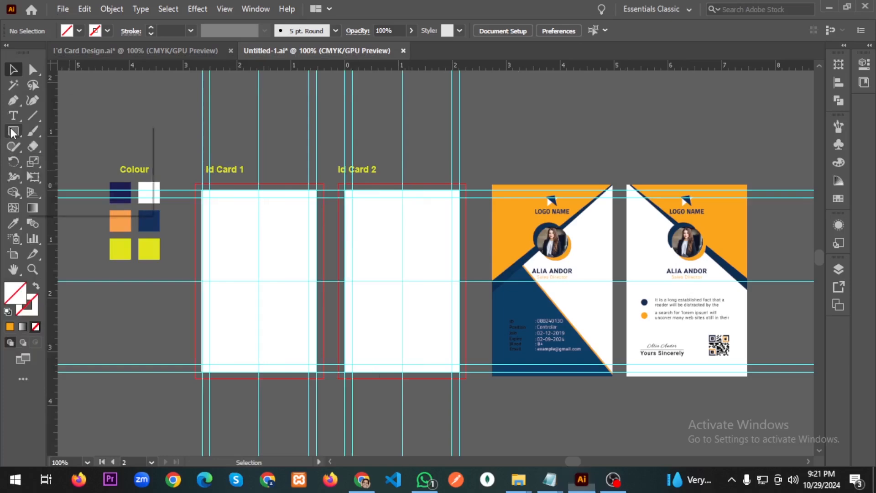
{"action": "left_click", "coordinate": [67, 165]}
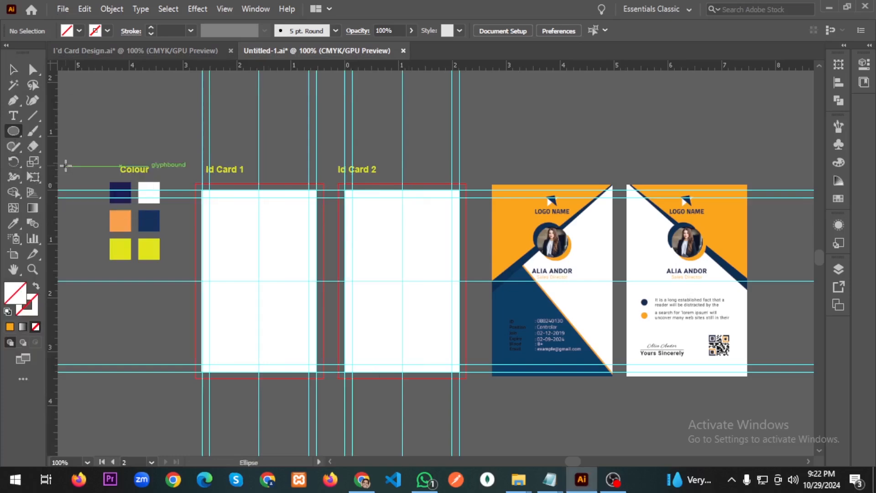
{"action": "left_click", "coordinate": [13, 136]}
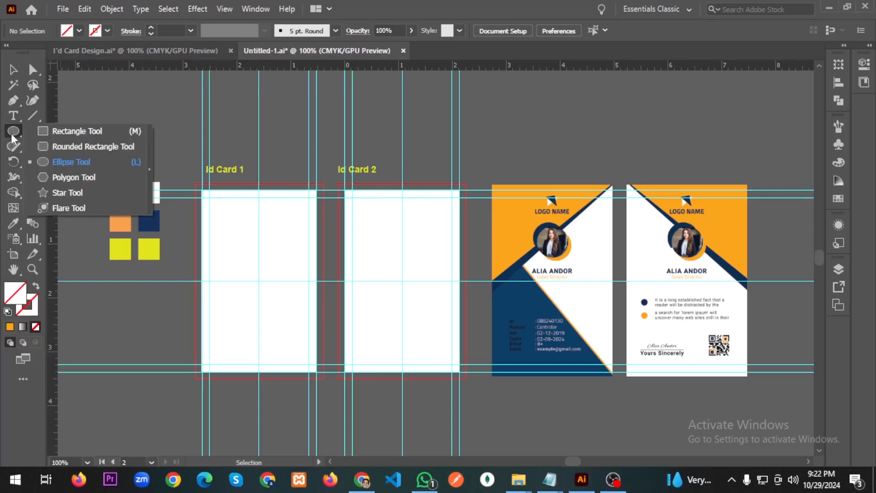
{"action": "left_click", "coordinate": [73, 177]}
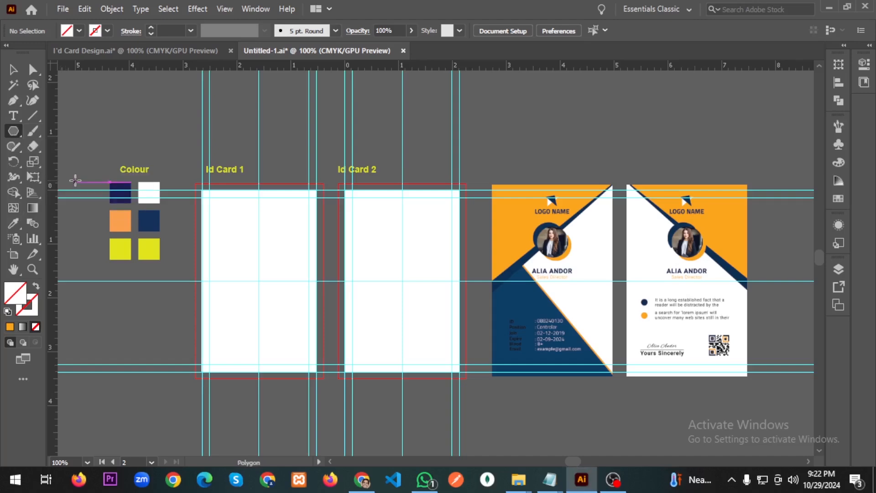
{"action": "left_click", "coordinate": [519, 155]}
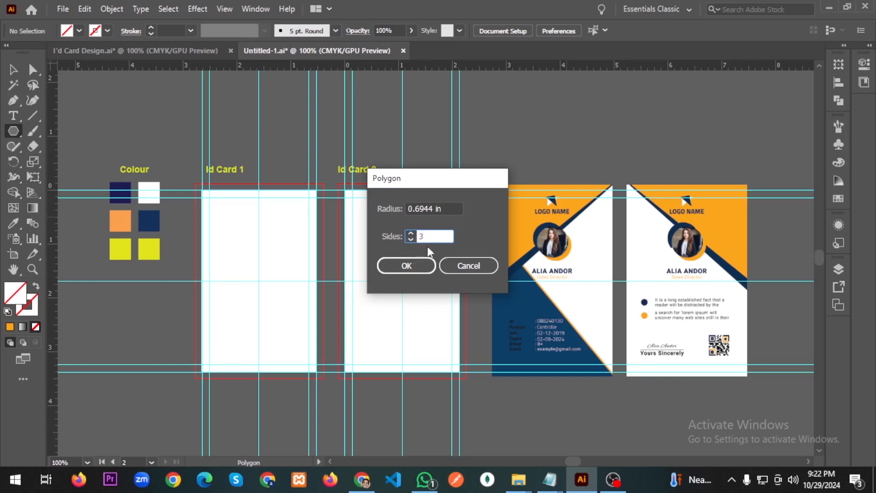
{"action": "type", "text": "3"}
{"action": "left_click", "coordinate": [406, 265]}
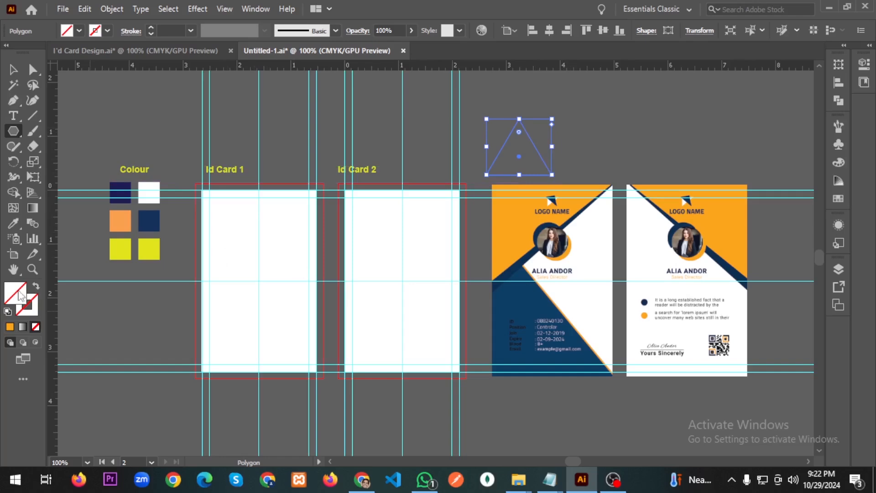
- Fill the new triangle with light blue
{"action": "double_click", "coordinate": [19, 294]}
{"action": "left_click", "coordinate": [585, 177]}
{"action": "left_click", "coordinate": [13, 70]}
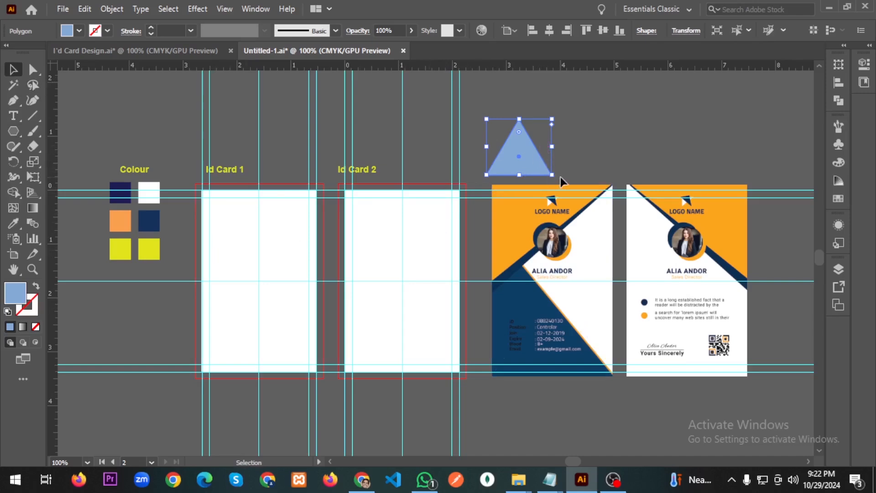
- Rotate the triangle so its apex points left and place its vertical side against the right edge of Id Card 1
{"action": "left_click_drag", "start_coordinate": [555, 176], "coordinate": [526, 196]}
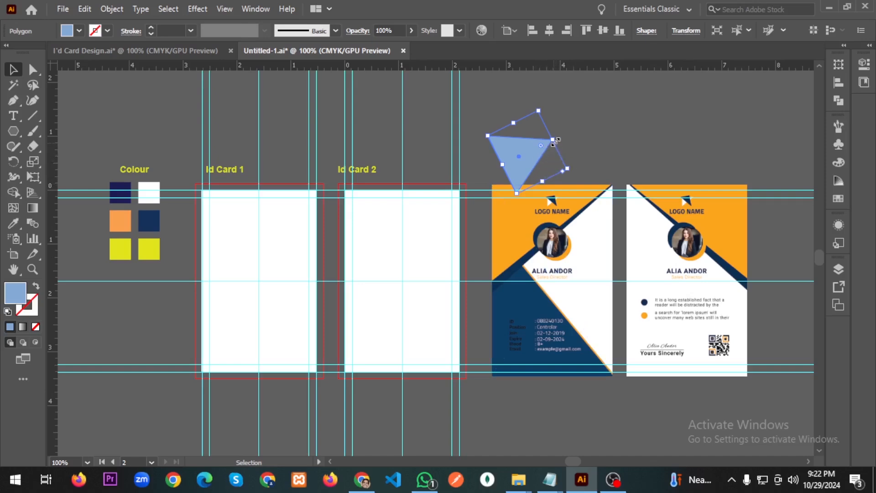
{"action": "left_click_drag", "start_coordinate": [553, 142], "coordinate": [457, 140]}
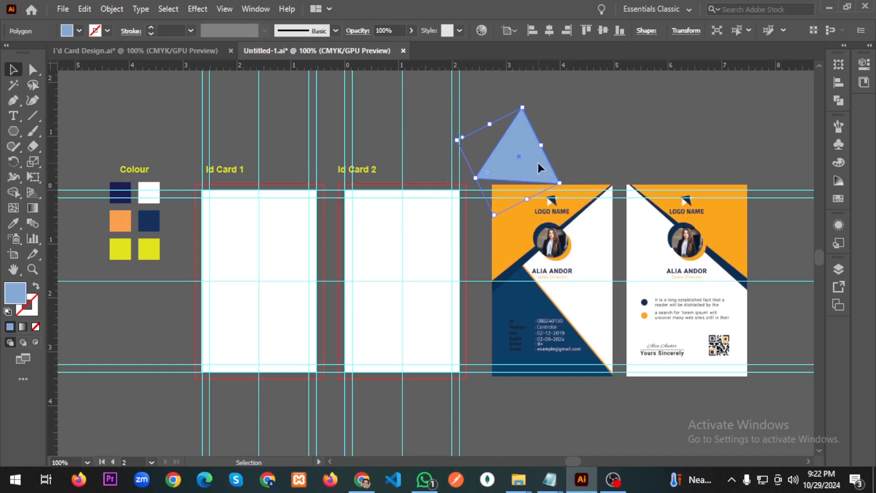
{"action": "left_click_drag", "start_coordinate": [538, 168], "coordinate": [406, 347]}
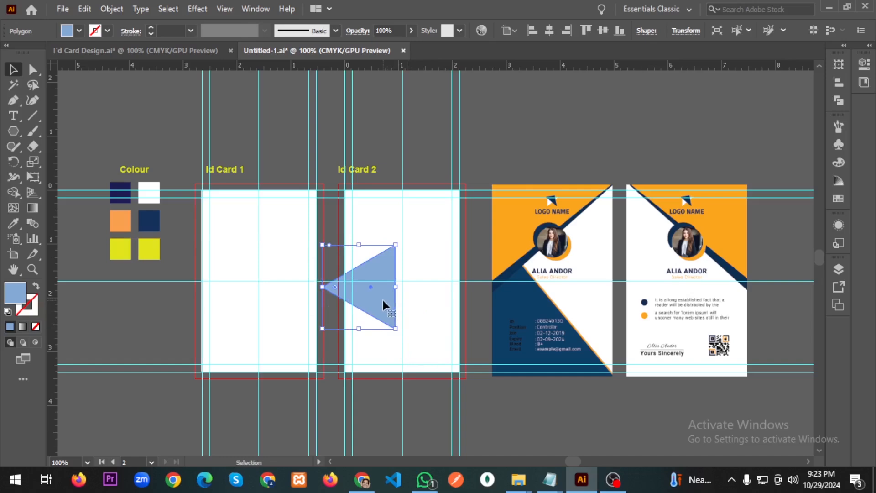
{"action": "left_click_drag", "start_coordinate": [382, 300], "coordinate": [306, 292]}
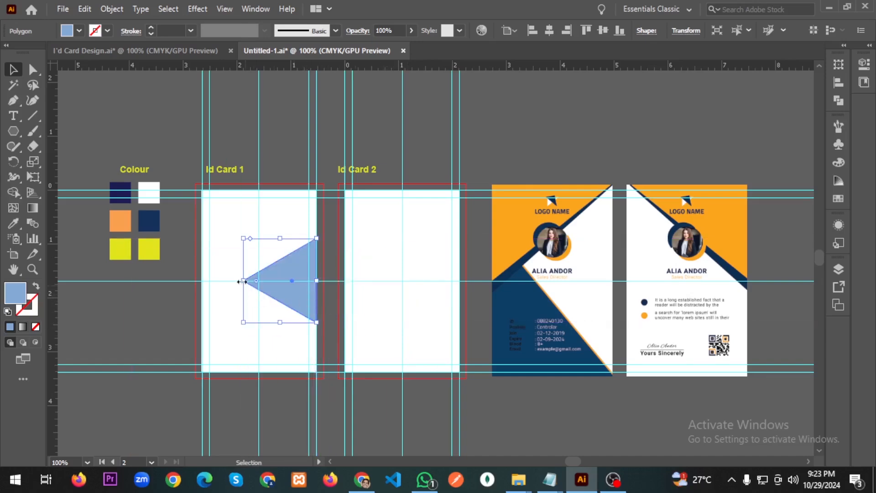
- Stretch the triangle's vertical side to span the full height of Id Card 1, snapping its corners to the artboard's right-hand corners
{"action": "mouse_move", "coordinate": [243, 281]}
{"action": "left_mouse_down"}
{"action": "mouse_move", "coordinate": [259, 283]}
{"action": "mouse_move", "coordinate": [243, 281]}
{"action": "left_mouse_up"}
{"action": "left_click_drag", "start_coordinate": [316, 238], "coordinate": [318, 191]}
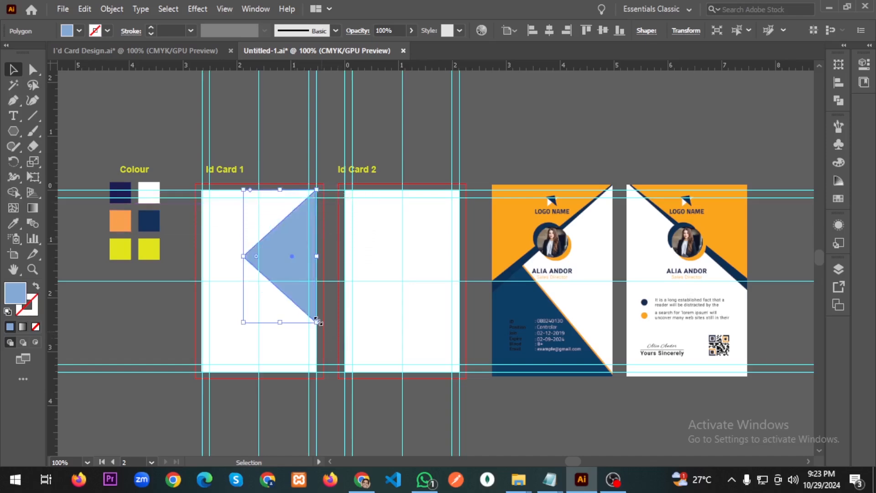
{"action": "left_click_drag", "start_coordinate": [318, 321], "coordinate": [321, 375]}
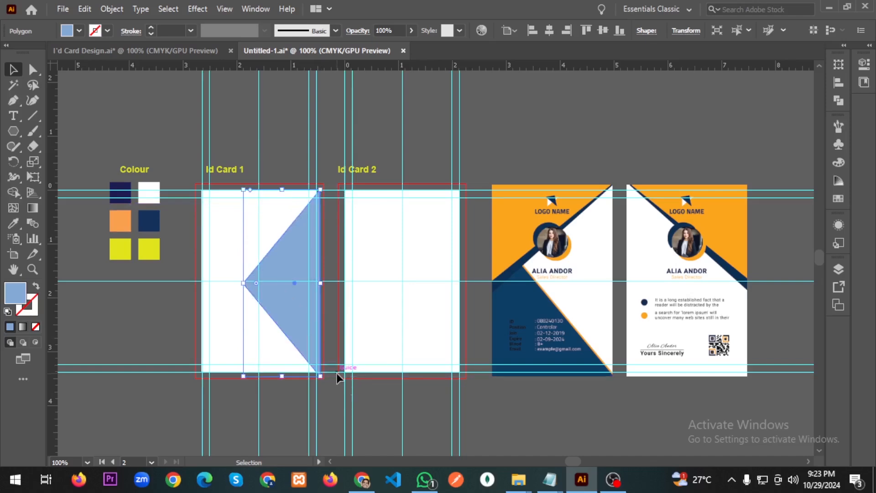
{"action": "scroll", "coordinate": [297, 378], "scroll_direction": "up", "scroll_amount": 4}
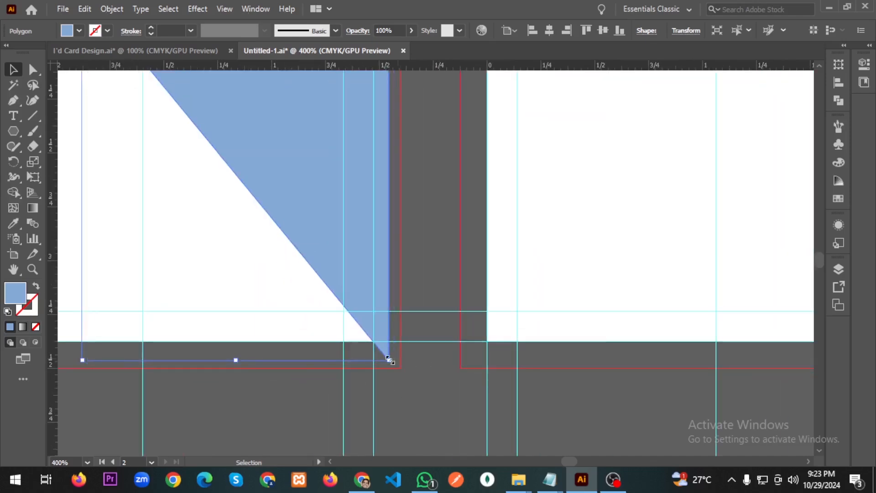
{"action": "left_click_drag", "start_coordinate": [389, 360], "coordinate": [374, 343]}
{"action": "scroll", "coordinate": [381, 359], "scroll_direction": "up", "scroll_amount": 10}
{"action": "key", "text": "ctrl+1"}
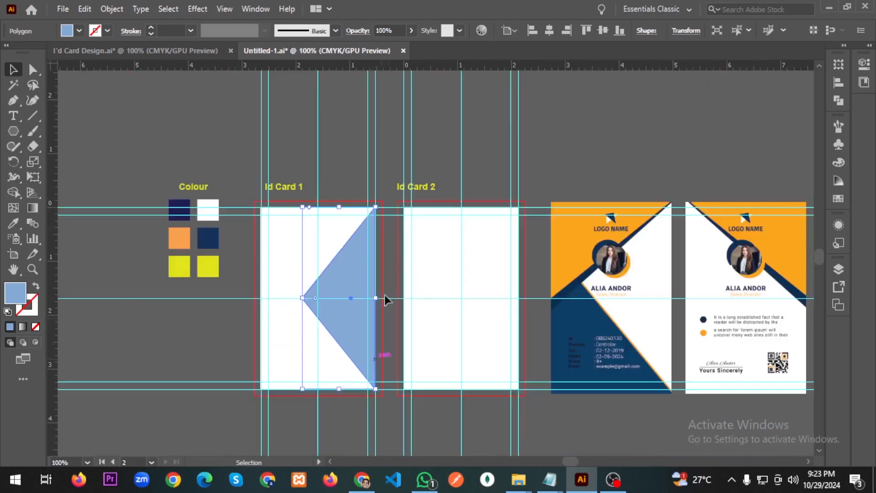
{"action": "scroll", "coordinate": [375, 207], "scroll_direction": "up", "scroll_amount": 15}
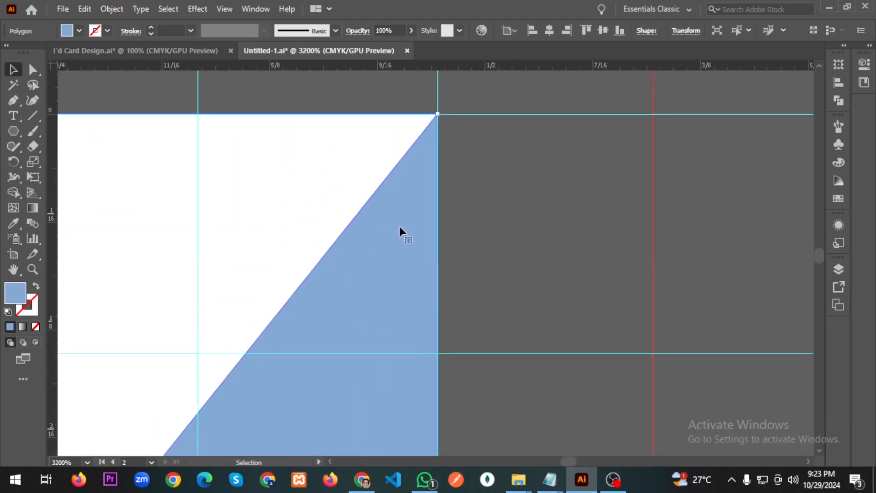
{"action": "scroll", "coordinate": [443, 251], "scroll_direction": "down", "scroll_amount": 11}
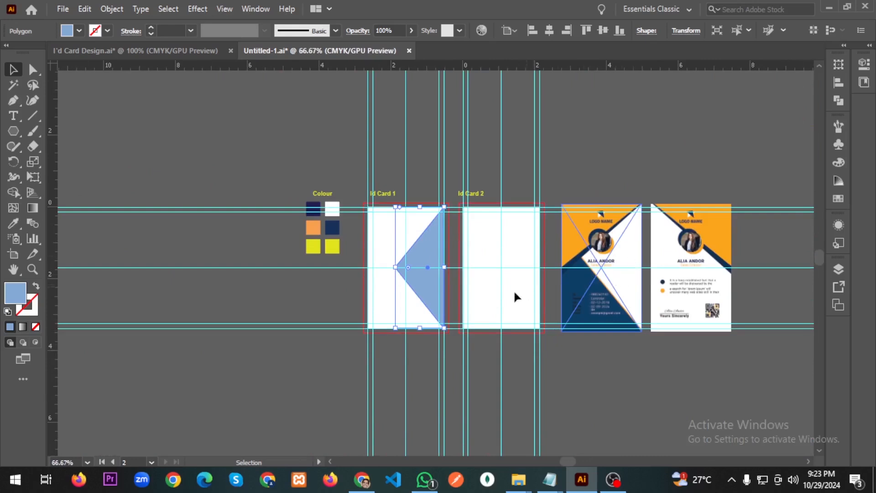
{"action": "scroll", "coordinate": [412, 287], "scroll_direction": "up", "scroll_amount": 2}
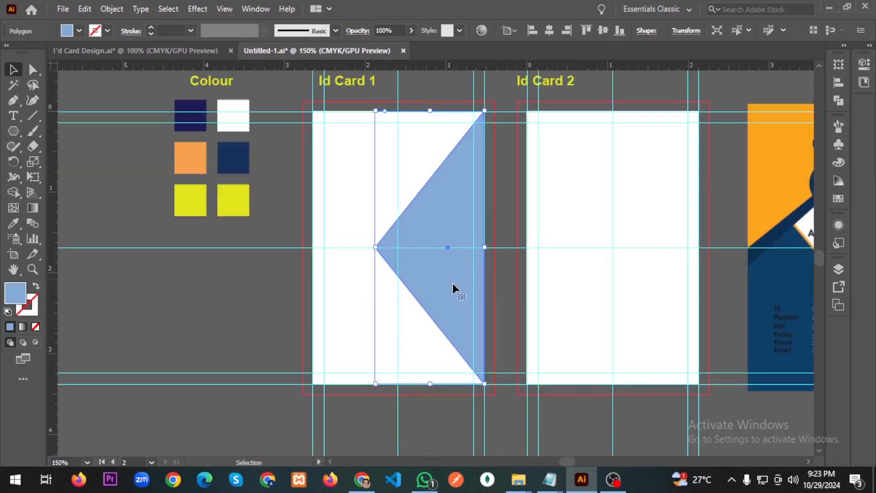
- Recolour the triangle by sampling the orange swatch from the Colour palette with the Eyedropper
{"action": "scroll", "coordinate": [453, 284], "scroll_direction": "up", "scroll_amount": 1}
{"action": "key", "text": "a"}
{"action": "key", "text": "v"}
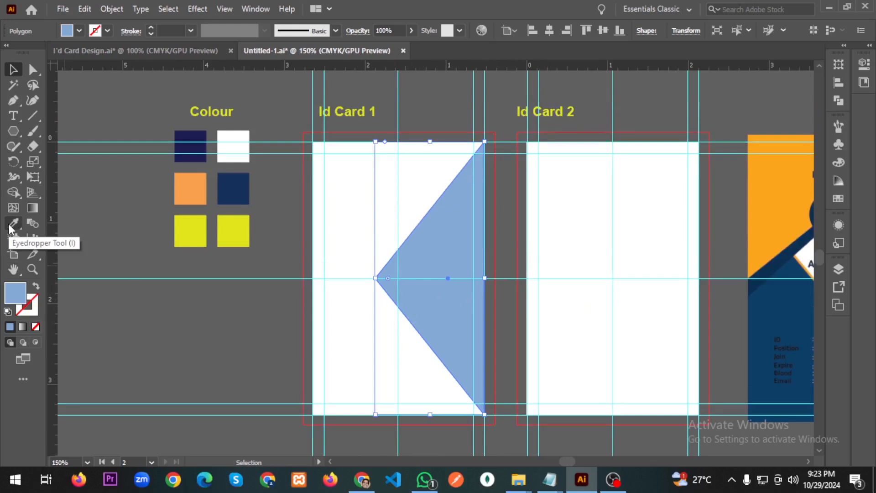
{"action": "left_click", "coordinate": [9, 227]}
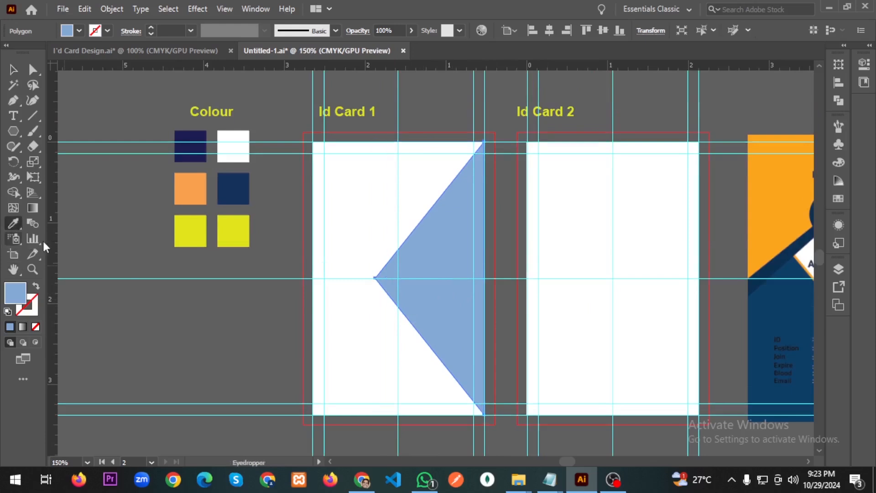
{"action": "left_click", "coordinate": [184, 185]}
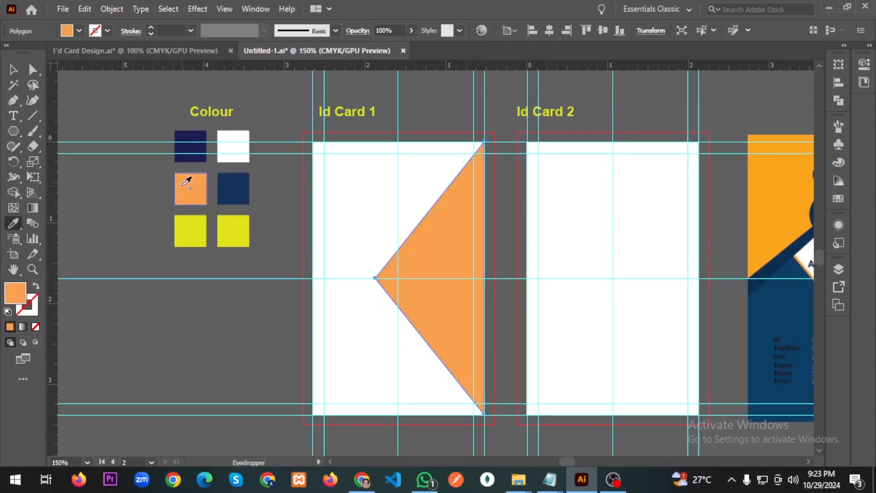
{"action": "left_click", "coordinate": [14, 69]}
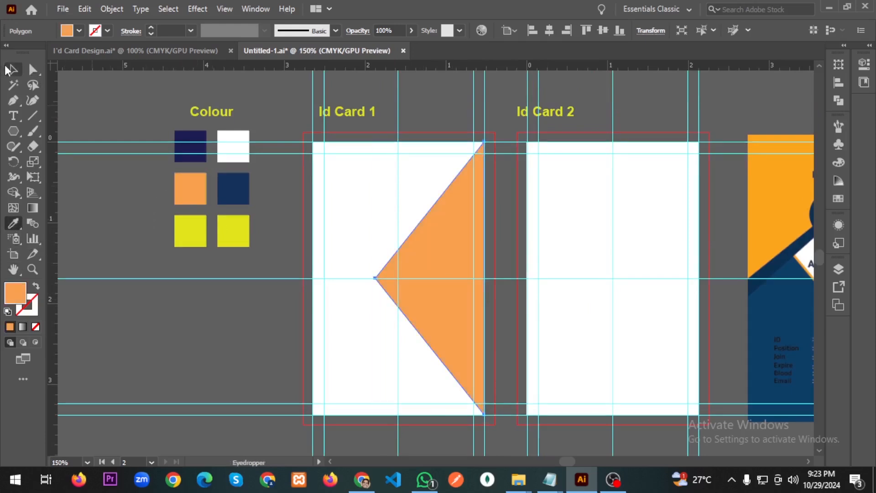
- Duplicate the orange triangle on Id Card 1 and place the copy slightly right of the original, aligned to the same top and bottom edges
{"action": "left_click", "coordinate": [432, 250]}
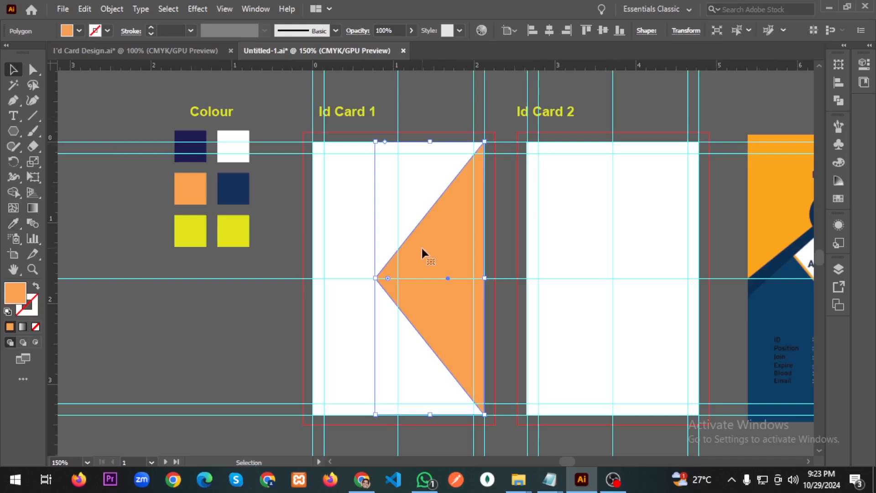
{"action": "key", "text": "a"}
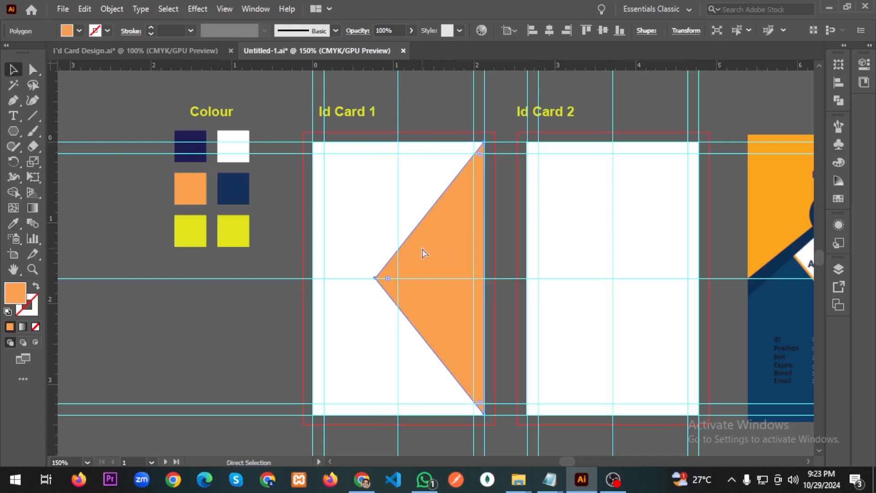
{"action": "left_click_drag", "start_coordinate": [423, 253], "coordinate": [425, 237]}
{"action": "key", "text": "v"}
{"action": "scroll", "coordinate": [486, 299], "scroll_direction": "up", "scroll_amount": 1}
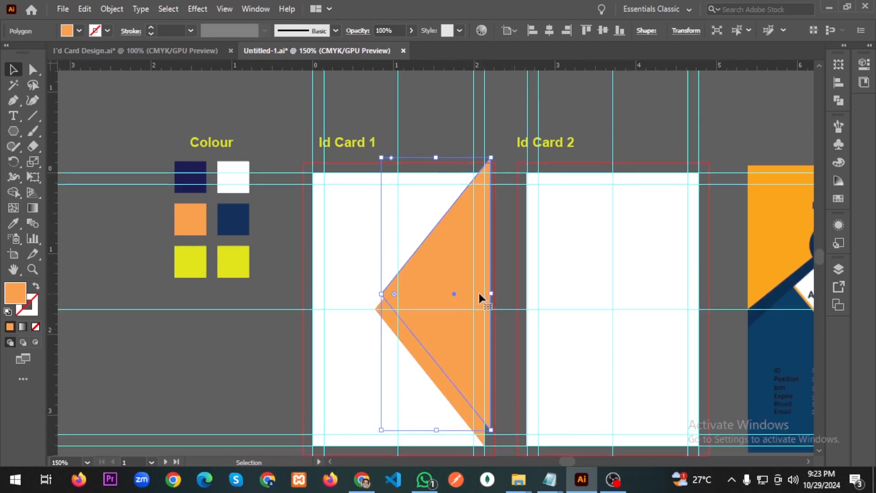
{"action": "scroll", "coordinate": [474, 292], "scroll_direction": "down", "scroll_amount": 4}
{"action": "scroll", "coordinate": [491, 314], "scroll_direction": "up", "scroll_amount": 4}
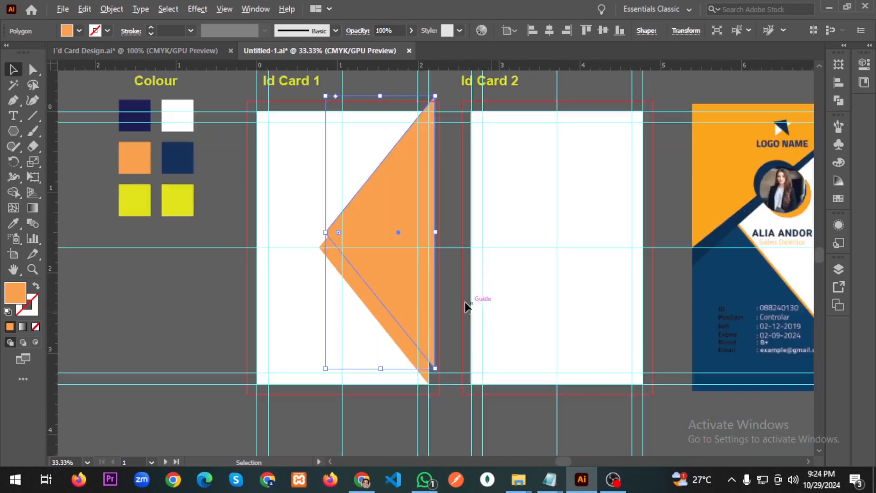
{"action": "left_click_drag", "start_coordinate": [390, 201], "coordinate": [339, 304]}
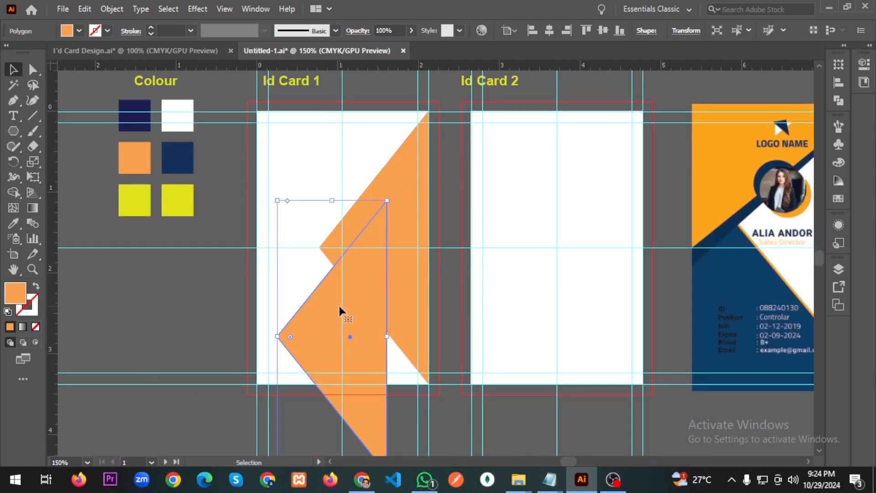
{"action": "left_click_drag", "start_coordinate": [363, 297], "coordinate": [407, 208]}
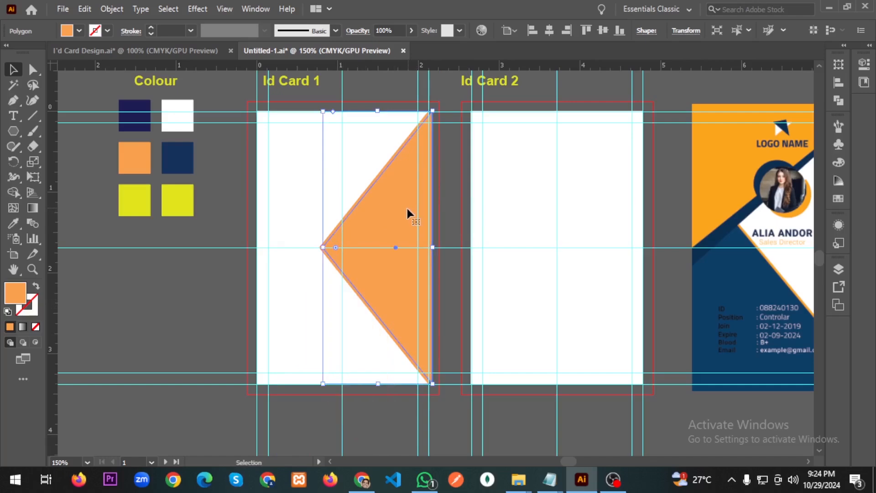
- Fill the front triangle copy with white sampled from the Id Card 1 background, leaving a thin orange edge
{"action": "left_click", "coordinate": [15, 224]}
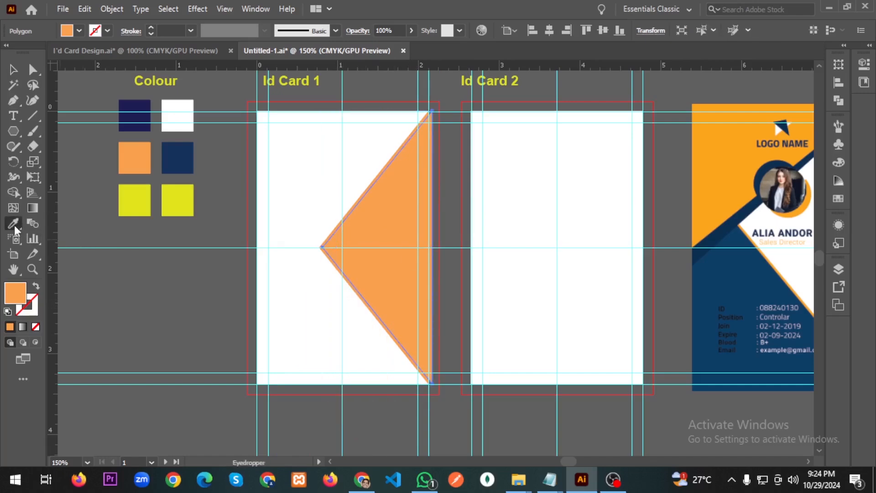
{"action": "left_click", "coordinate": [367, 143]}
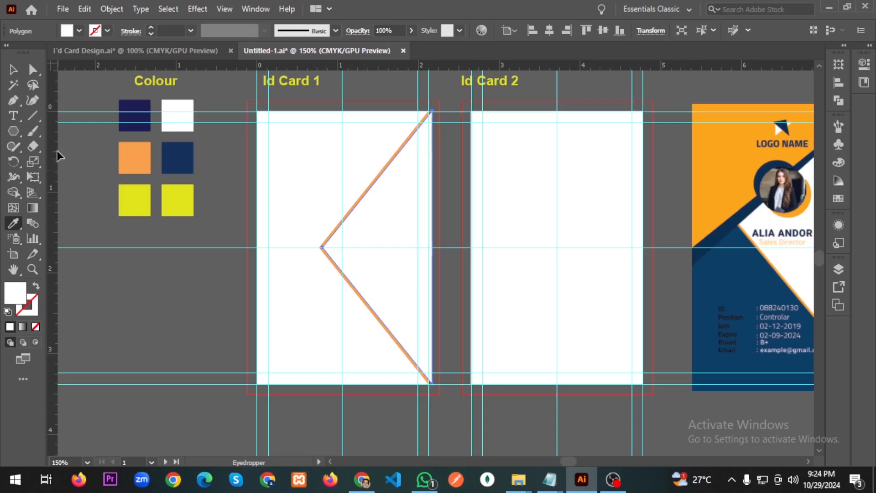
{"action": "left_click", "coordinate": [13, 69]}
- Move the white triangle on Id Card 1 slightly left and up, leaving the orange edge only along its lower diagonal
{"action": "scroll", "coordinate": [342, 256], "scroll_direction": "up", "scroll_amount": 3}
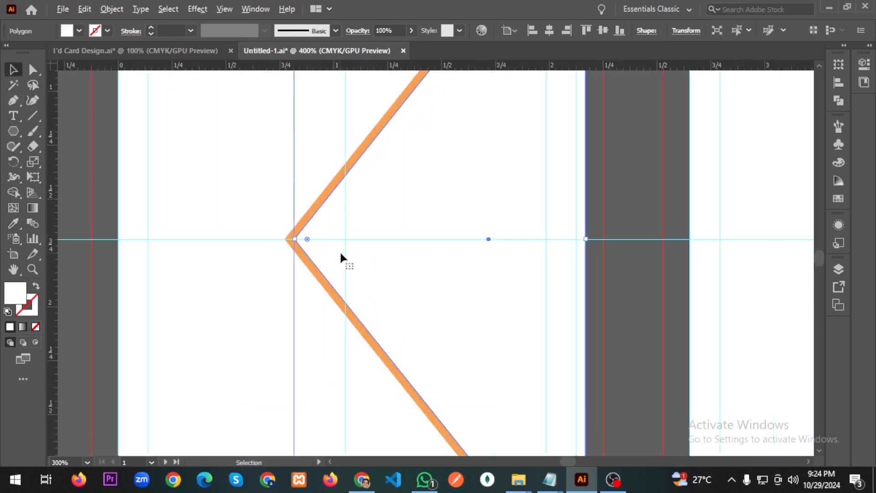
{"action": "left_click_drag", "start_coordinate": [401, 256], "coordinate": [392, 255]}
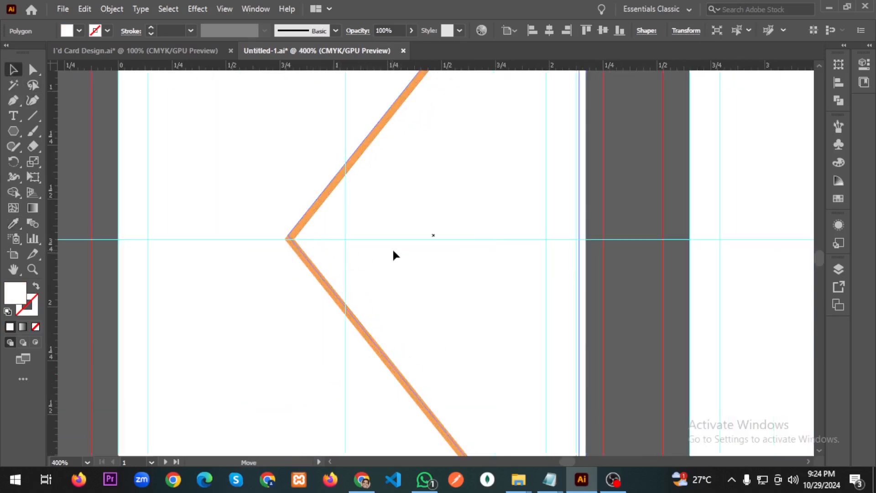
{"action": "scroll", "coordinate": [518, 260], "scroll_direction": "up", "scroll_amount": 5}
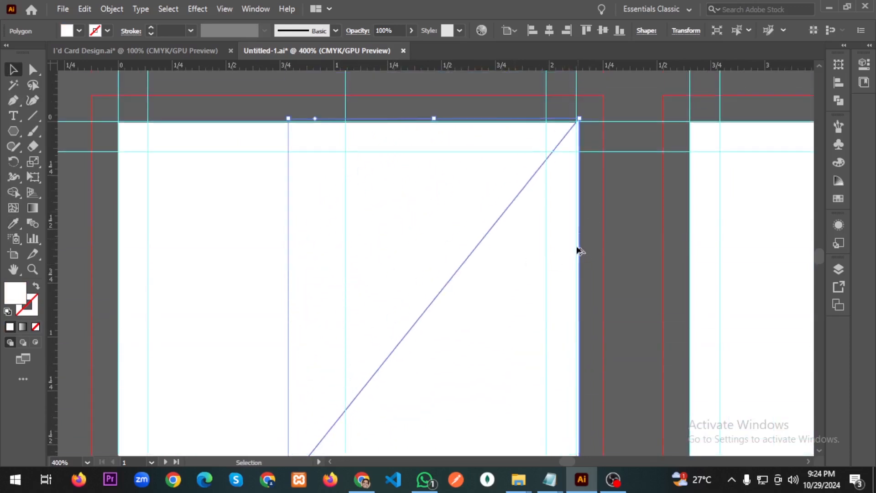
{"action": "scroll", "coordinate": [578, 248], "scroll_direction": "down", "scroll_amount": 1}
{"action": "scroll", "coordinate": [573, 260], "scroll_direction": "down", "scroll_amount": 3}
{"action": "scroll", "coordinate": [565, 264], "scroll_direction": "down", "scroll_amount": 3}
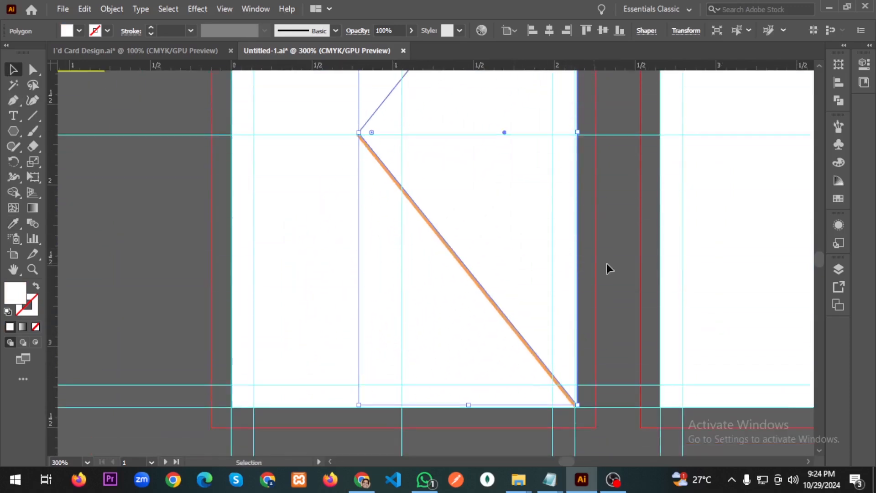
{"action": "left_click", "coordinate": [590, 269]}
- Nudge the white triangle straight up 0.01 in to cover the remaining orange sliver along its upper diagonal, and deselect it
{"action": "scroll", "coordinate": [516, 250], "scroll_direction": "up", "scroll_amount": 2}
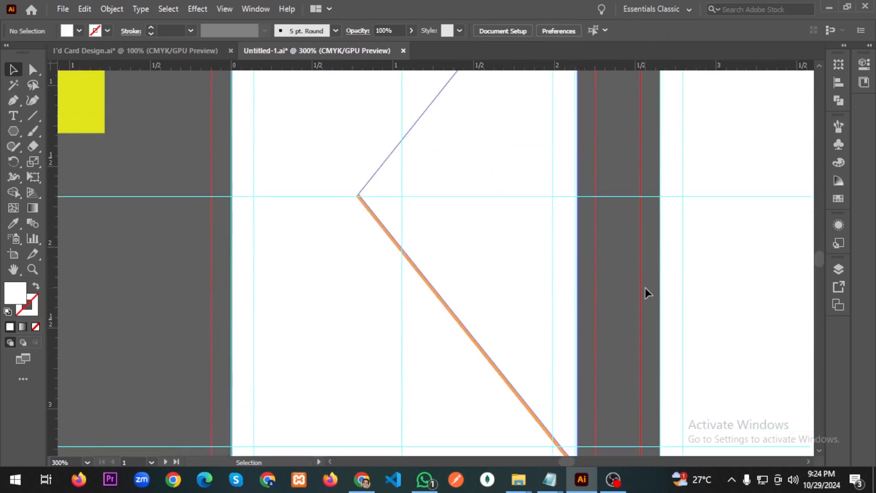
{"action": "scroll", "coordinate": [454, 146], "scroll_direction": "up", "scroll_amount": 5}
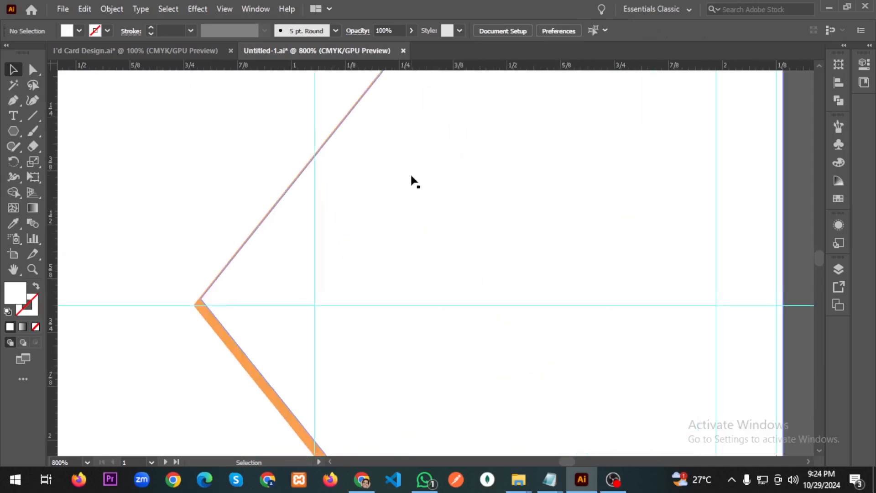
{"action": "left_click", "coordinate": [441, 176]}
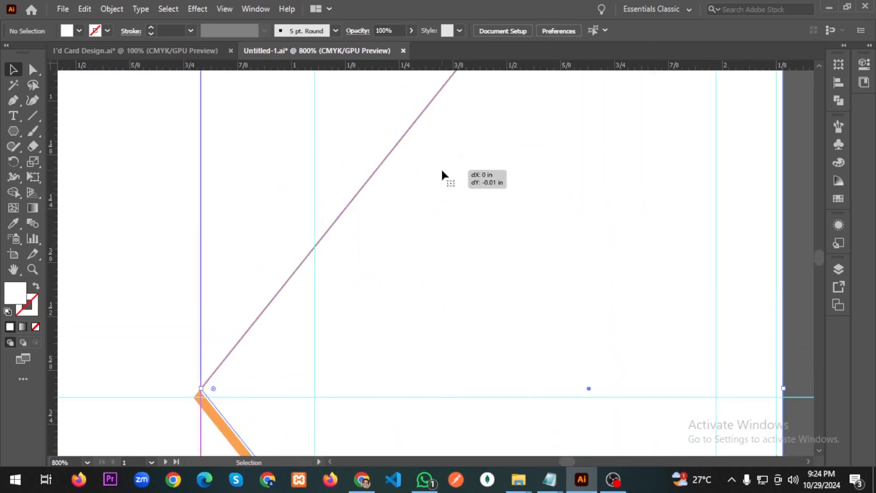
{"action": "left_click", "coordinate": [464, 198]}
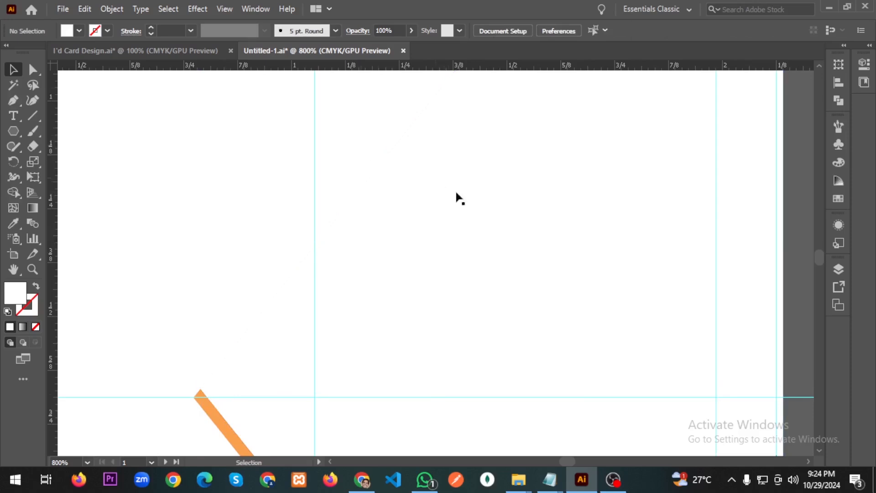
{"action": "scroll", "coordinate": [451, 280], "scroll_direction": "down", "scroll_amount": 4}
{"action": "scroll", "coordinate": [453, 279], "scroll_direction": "down", "scroll_amount": 1}
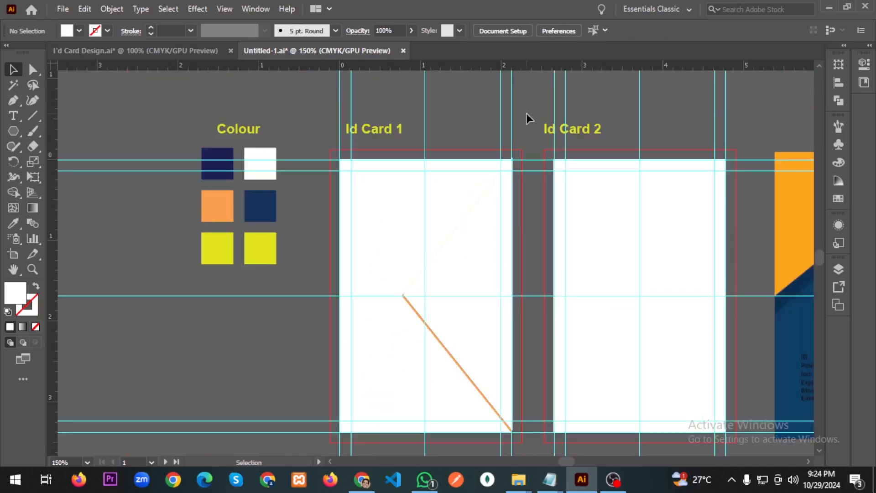
{"action": "scroll", "coordinate": [749, 316], "scroll_direction": "right", "scroll_amount": 3}
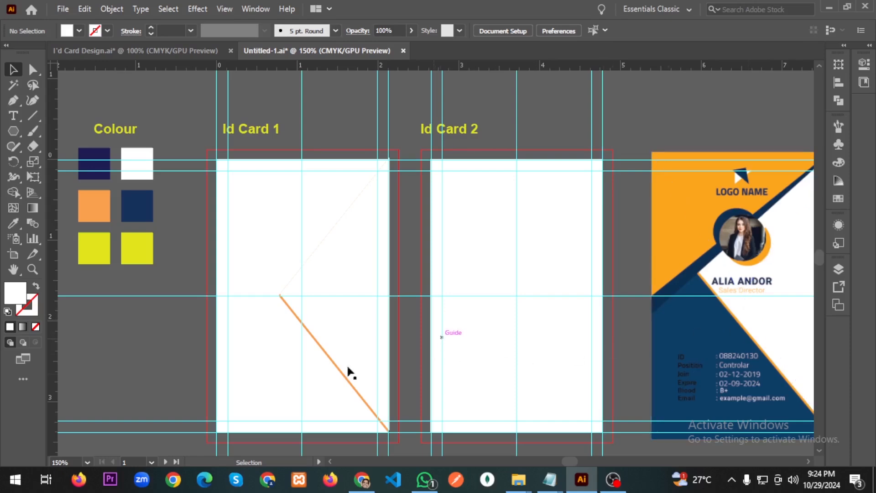
{"action": "scroll", "coordinate": [290, 379], "scroll_direction": "down", "scroll_amount": 1}
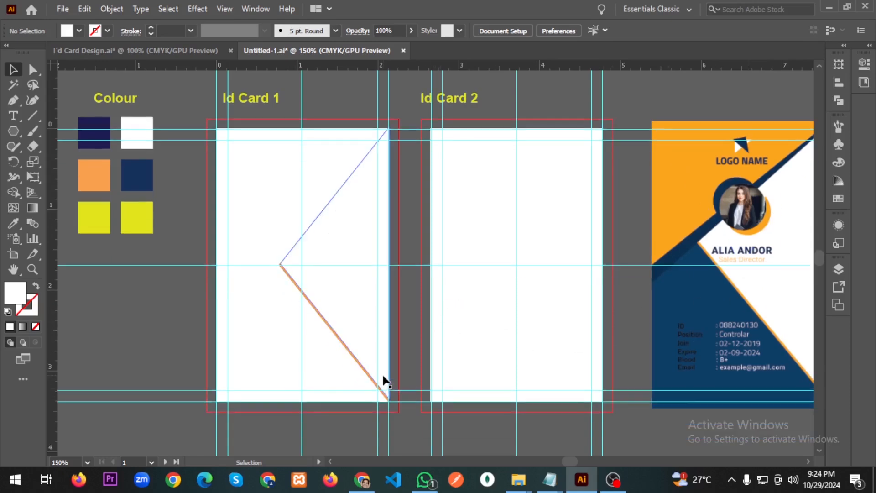